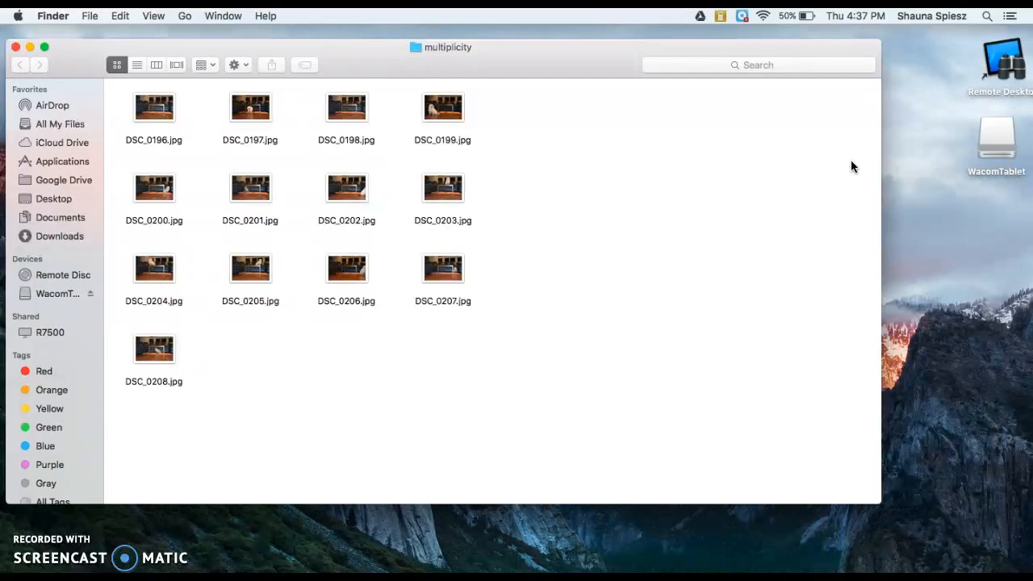
# - Display the multiplicity folder's photos in Cover Flow view and enlarge the preview area
pyautogui.click(69, 526)
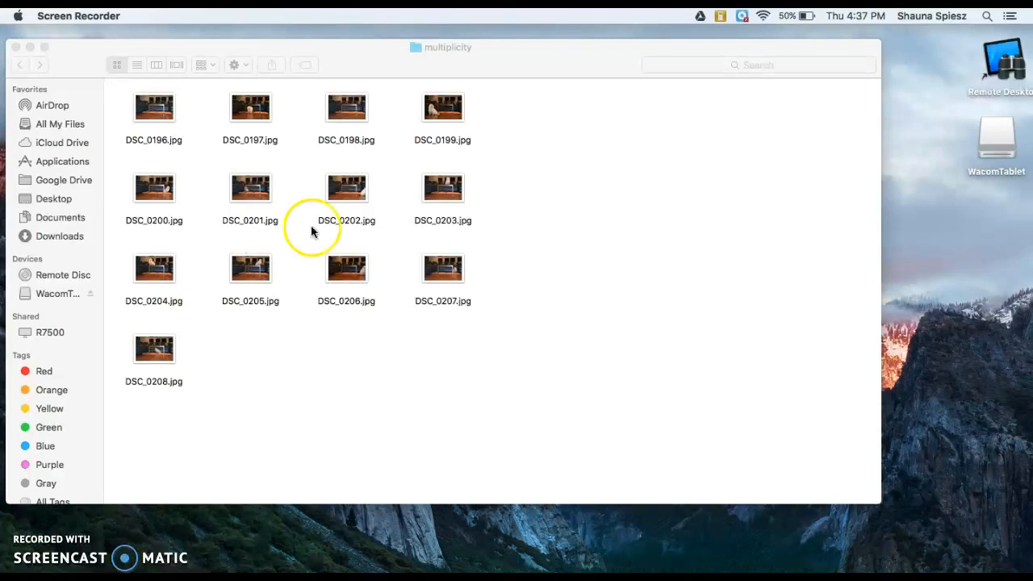
pyautogui.click(525, 61)
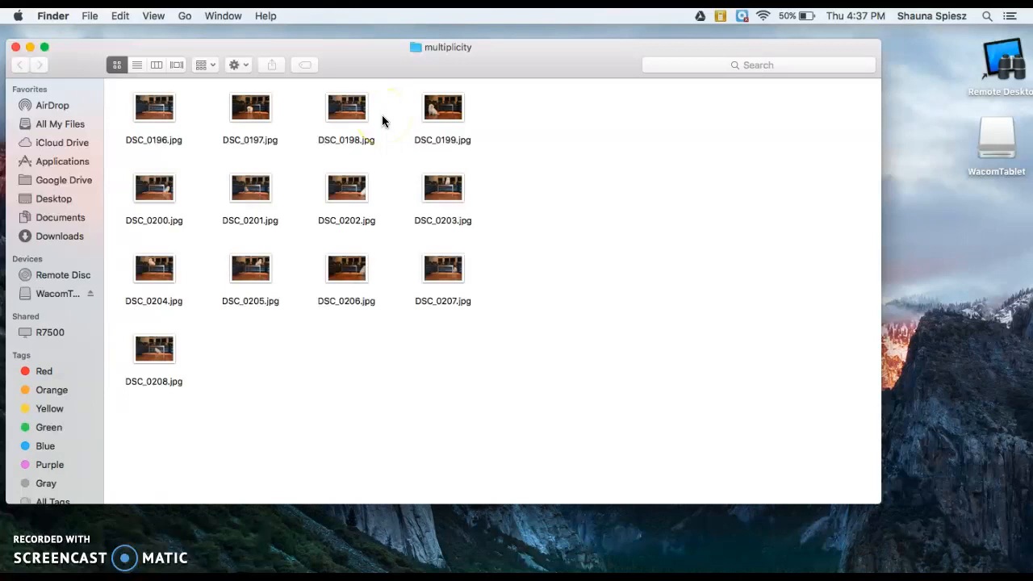
pyautogui.click(176, 65)
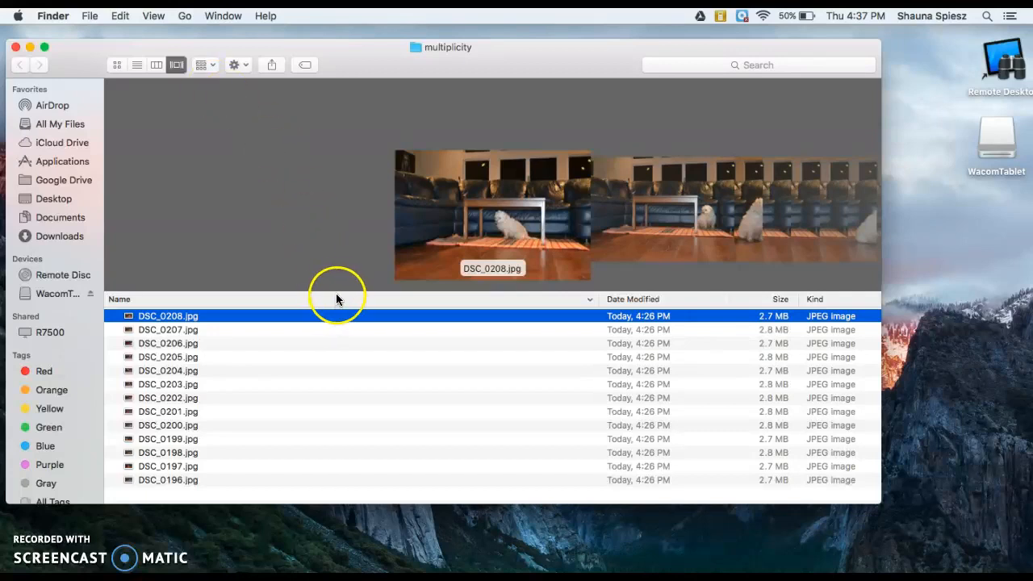
pyautogui.moveTo(331, 292); pyautogui.dragTo(334, 395)
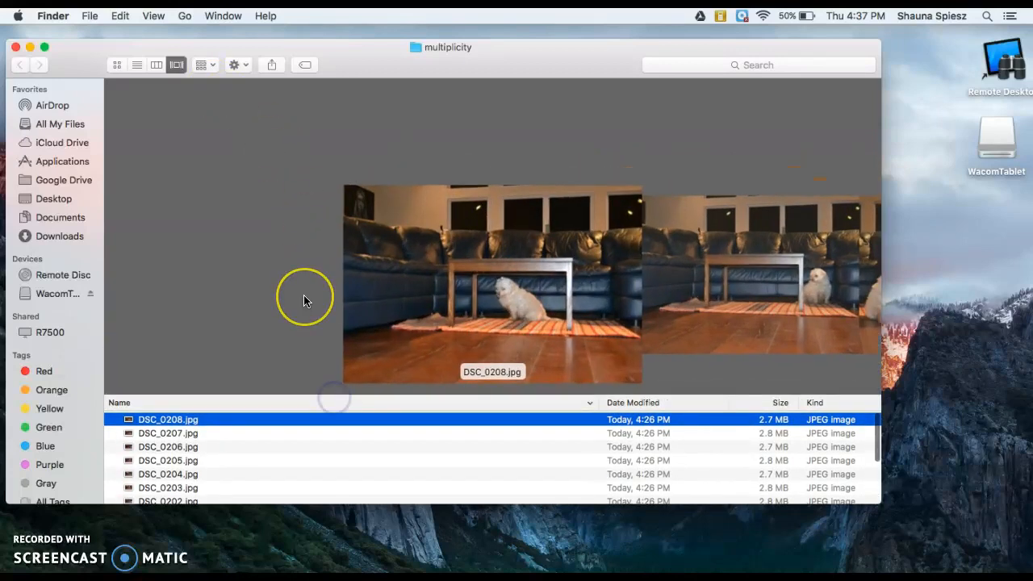
# - Browse the photos from DSC_0208.jpg to DSC_0196.jpg and back to DSC_0198.jpg, comparing the dog's position in each
pyautogui.hscroll(3, 304, 300)
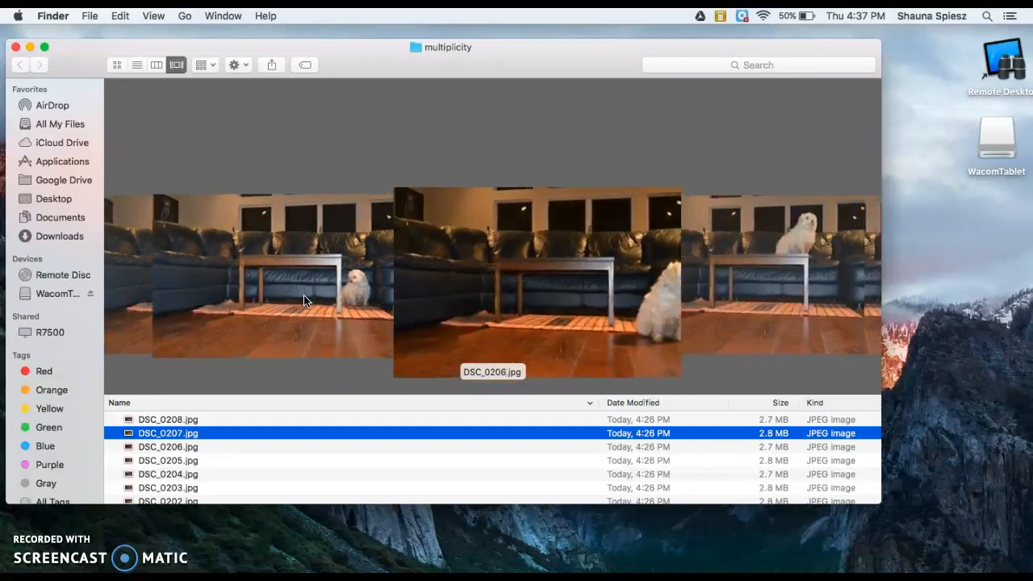
pyautogui.hscroll(3, 304, 300)
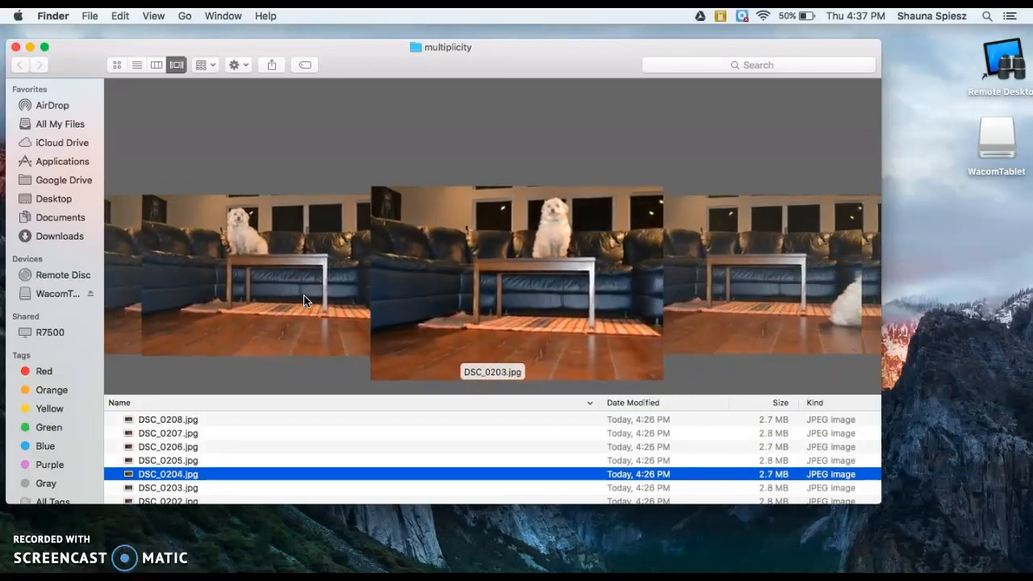
pyautogui.hscroll(3, 303, 301)
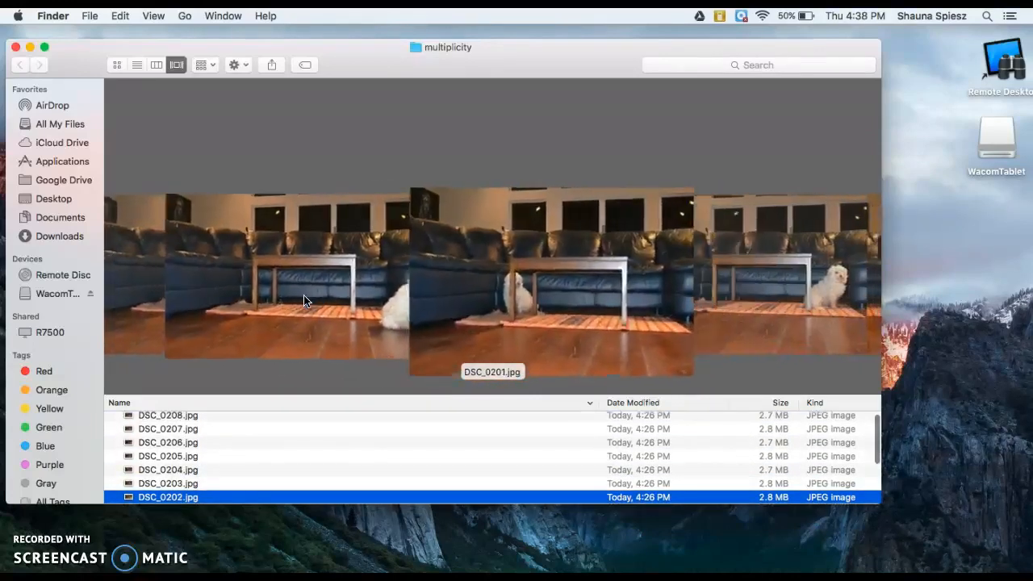
pyautogui.hscroll(3, 304, 300)
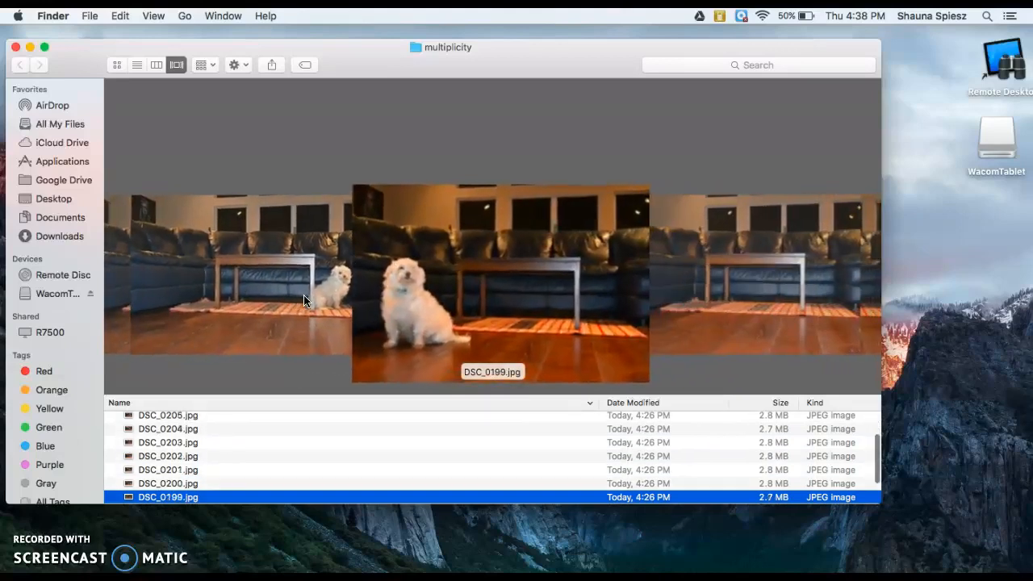
pyautogui.hscroll(2, 304, 300)
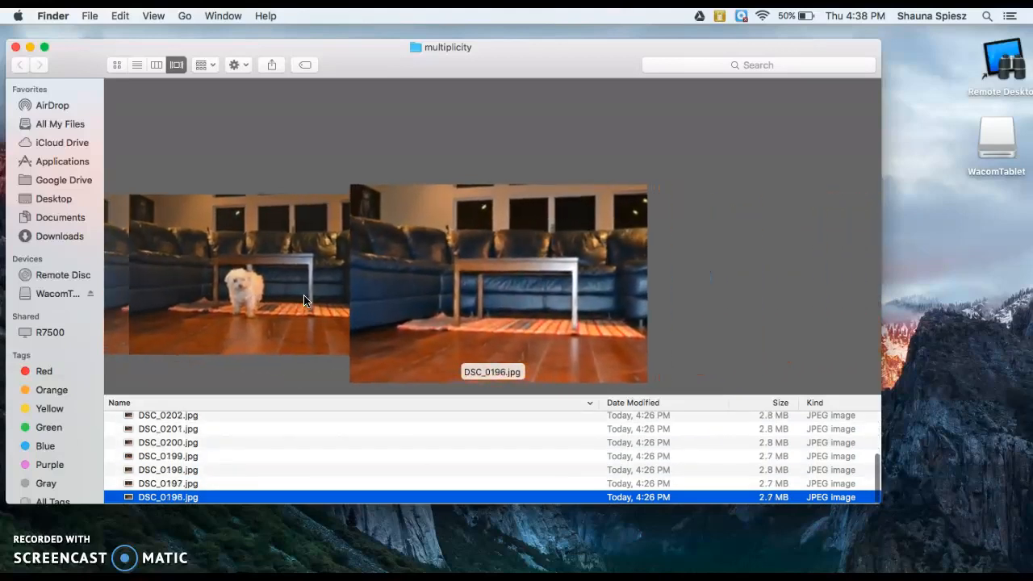
pyautogui.hscroll(1, 303, 300)
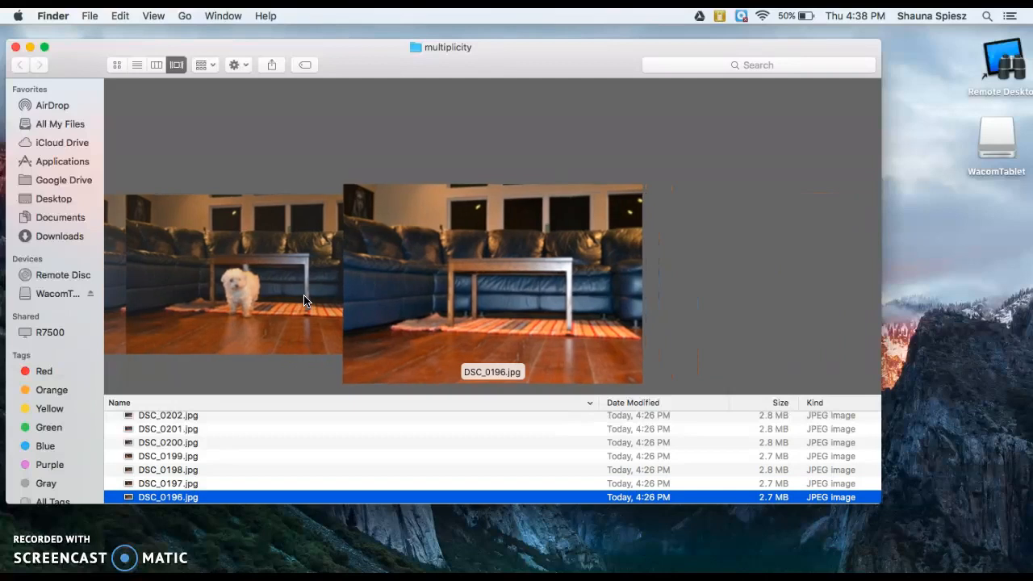
pyautogui.hscroll(-2, 303, 300)
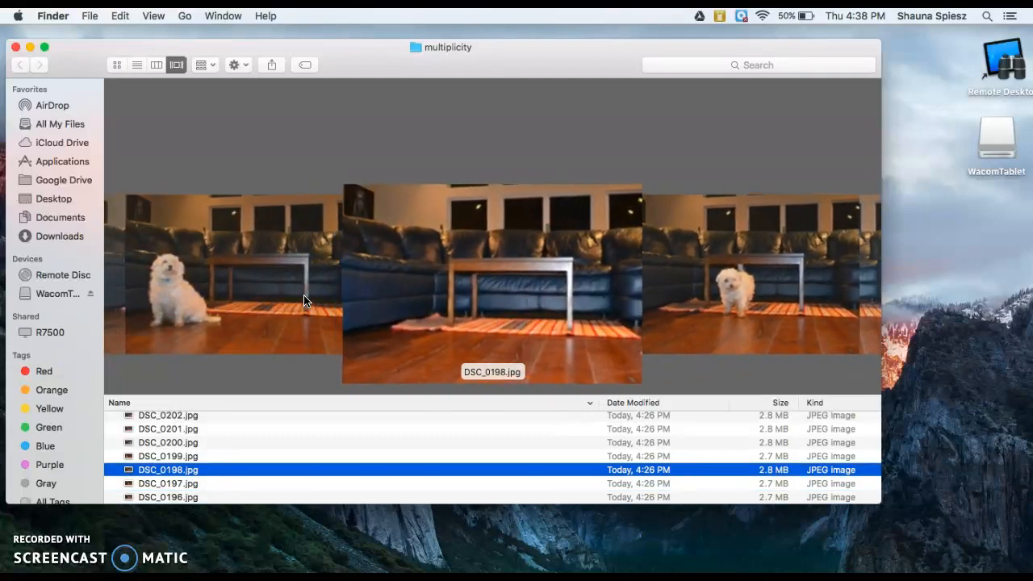
# - Move the photo DSC_0198.jpg to the Trash
pyautogui.click(184, 572)
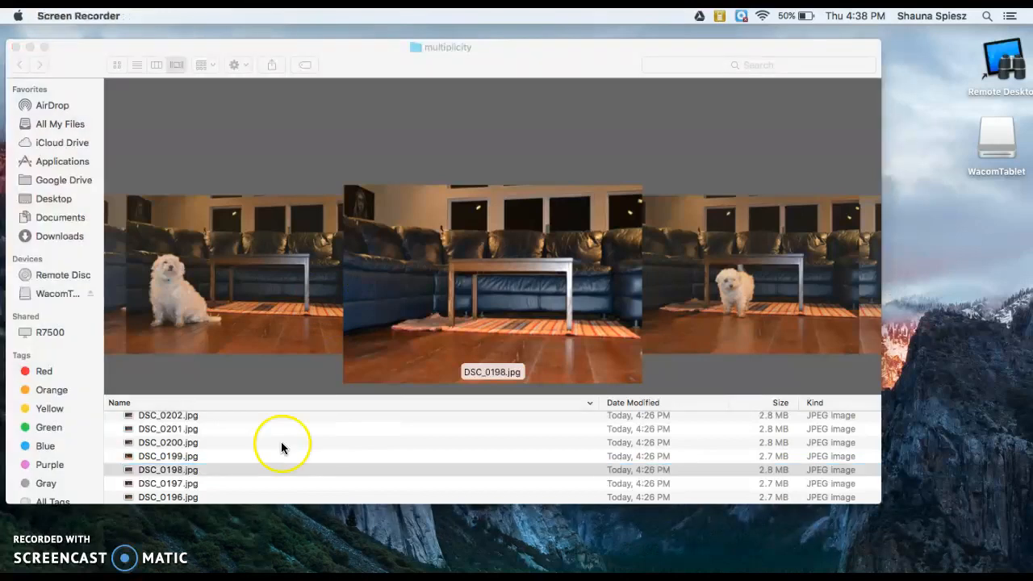
pyautogui.click(199, 469)
pyautogui.click(232, 468)
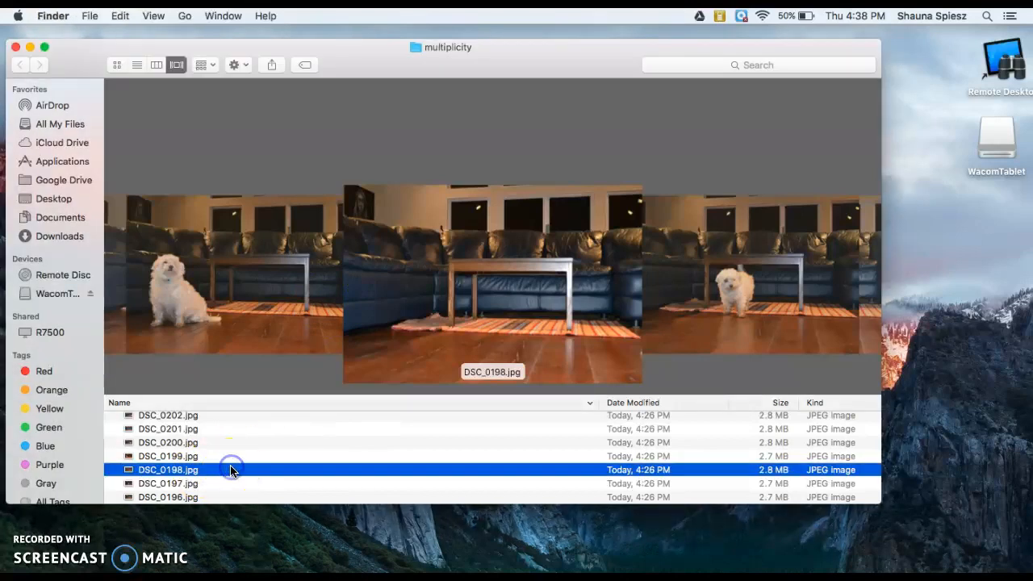
pyautogui.rightClick(231, 470)
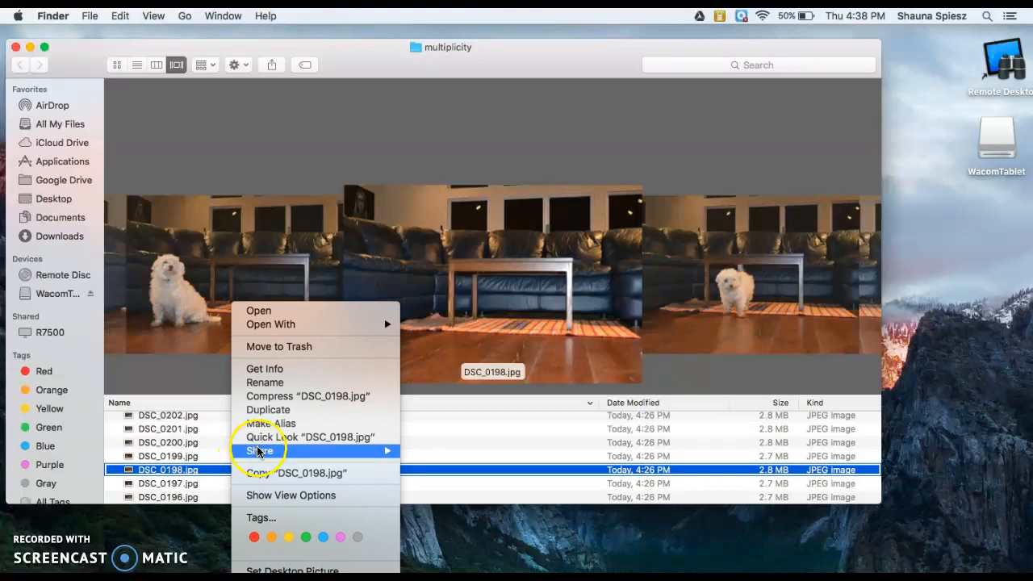
pyautogui.click(278, 346)
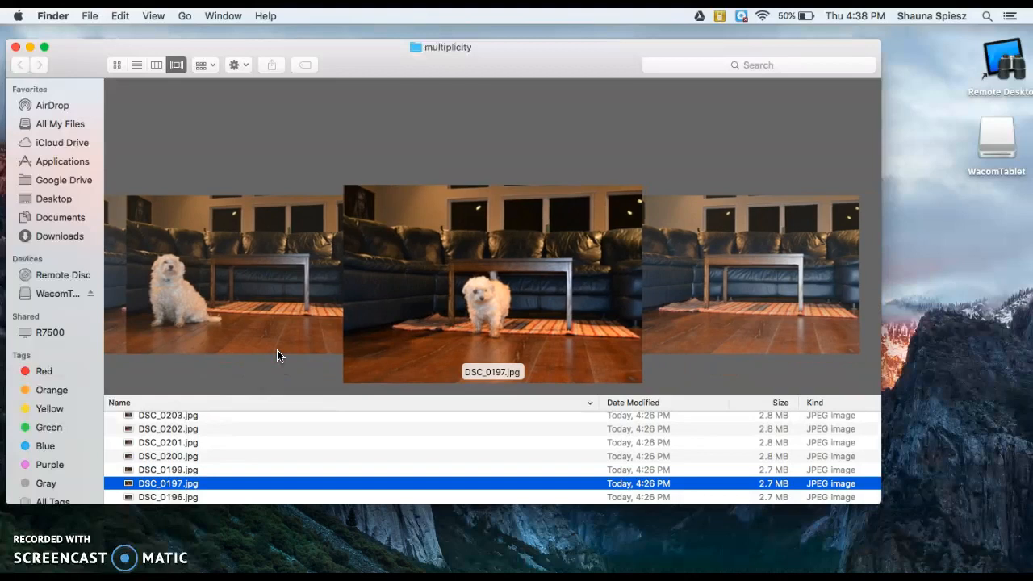
# - Compare the neighbouring photos for overlapping dog positions and move DSC_0202.jpg to the Trash
pyautogui.hscroll(-2, 277, 351)
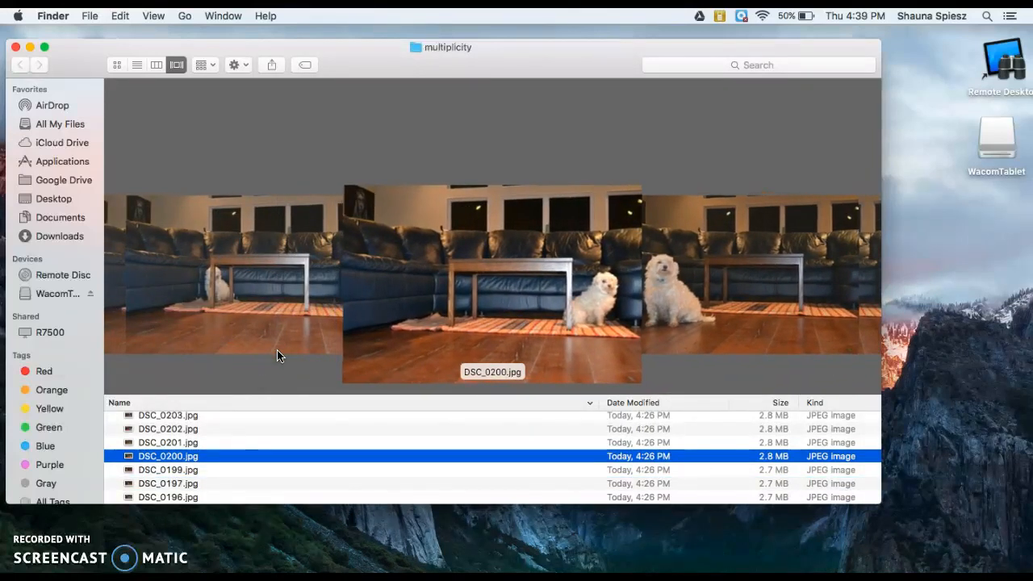
pyautogui.hscroll(-2, 277, 355)
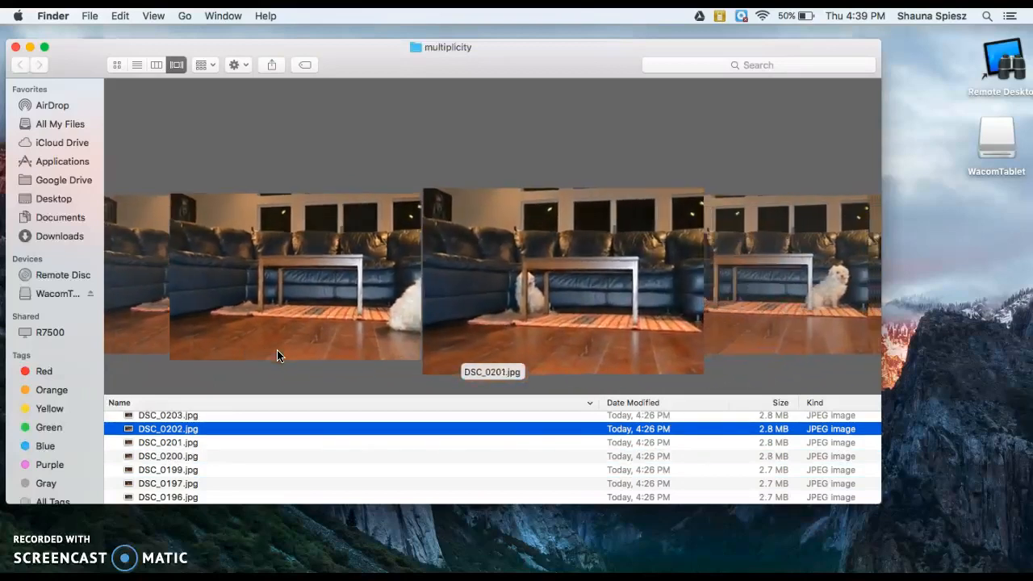
pyautogui.hscroll(2, 277, 355)
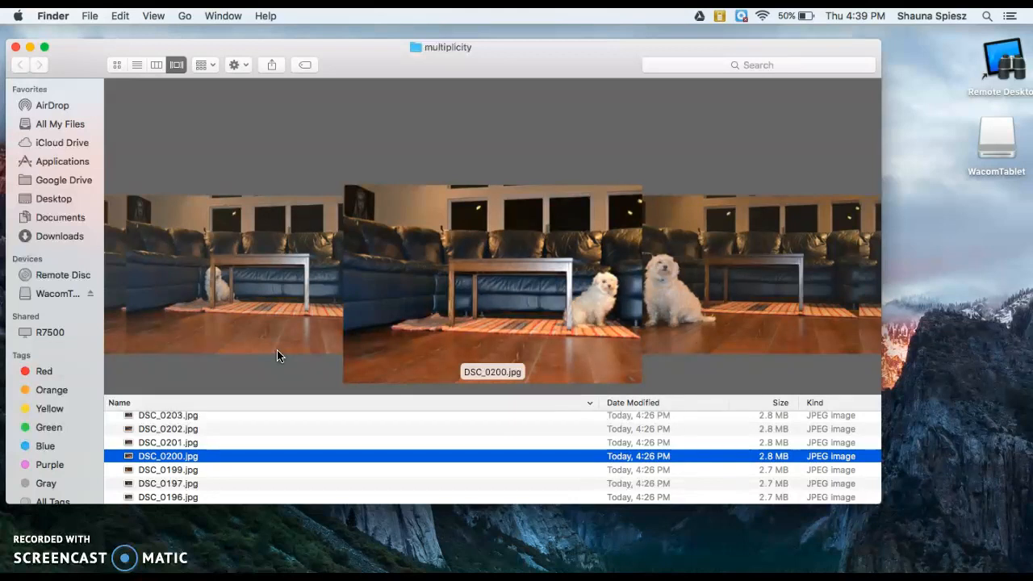
pyautogui.hscroll(-2, 277, 355)
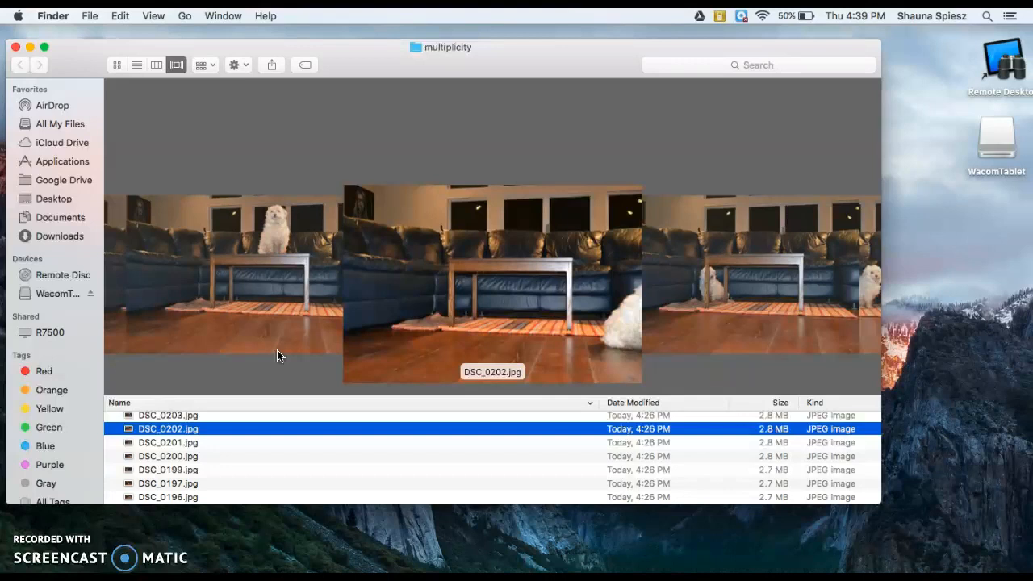
pyautogui.rightClick(235, 436)
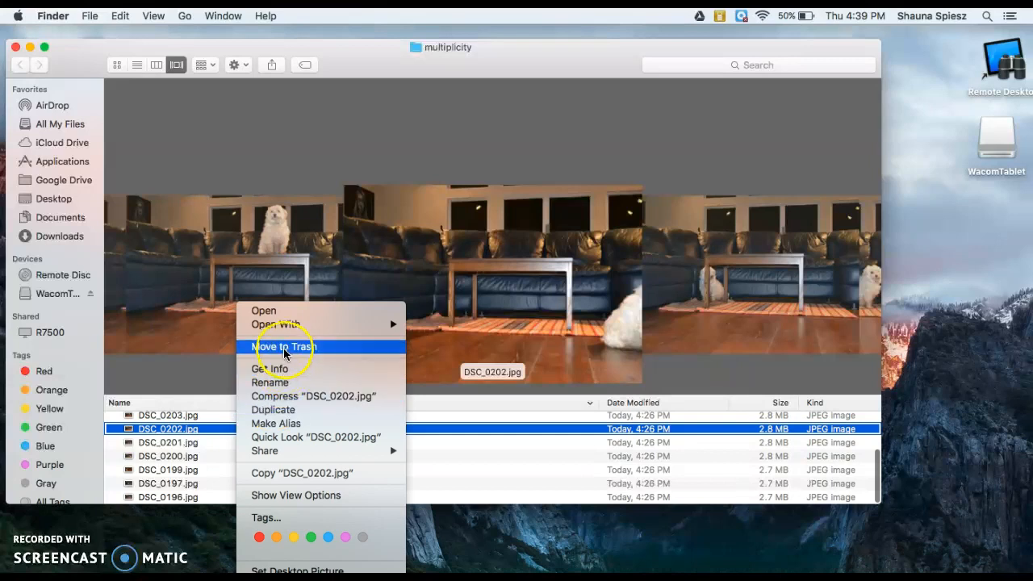
pyautogui.click(284, 348)
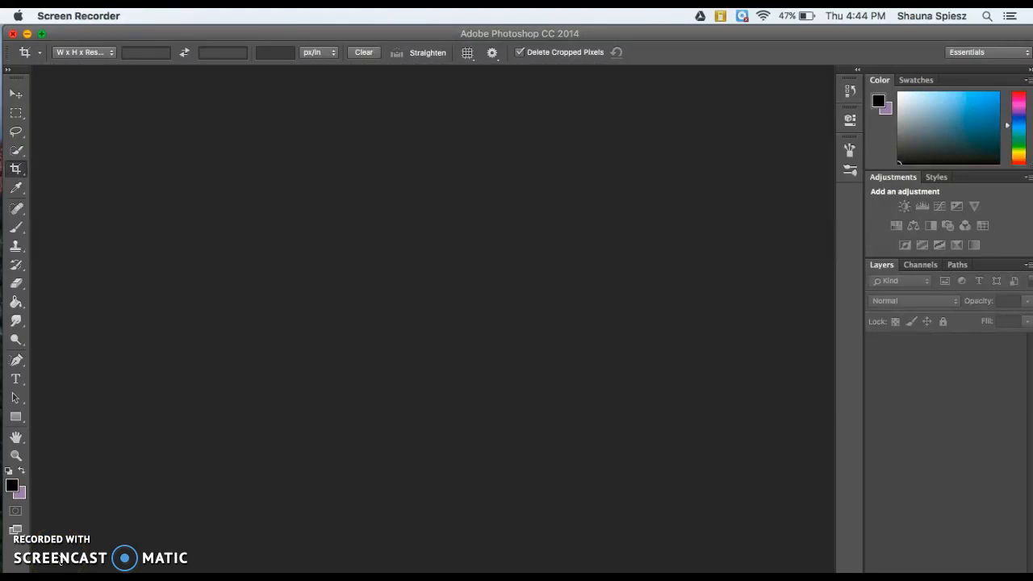
# - Switch to Photoshop and start the Load Files into Stack script
pyautogui.click(203, 235)
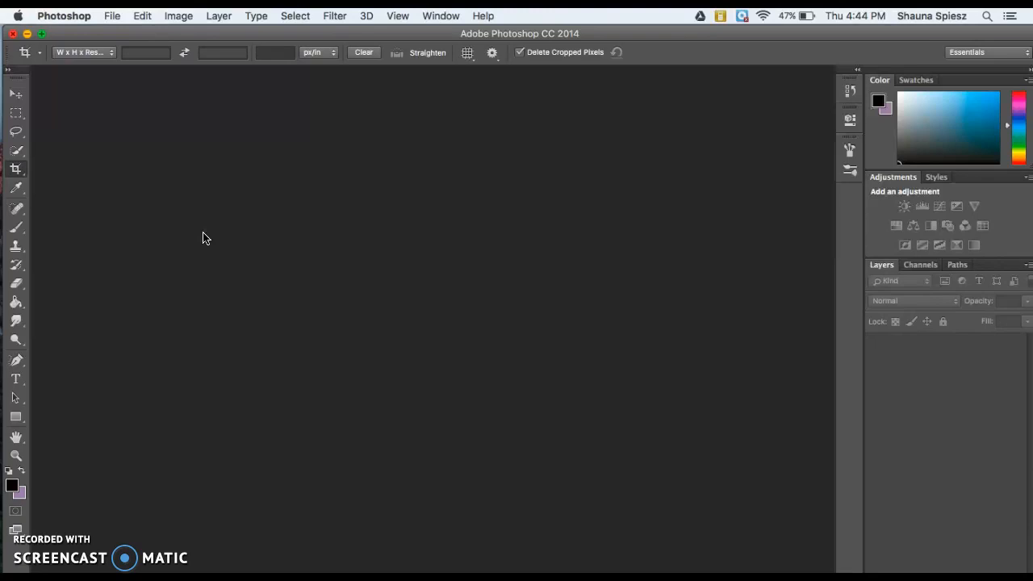
pyautogui.click(212, 41)
pyautogui.click(159, 139)
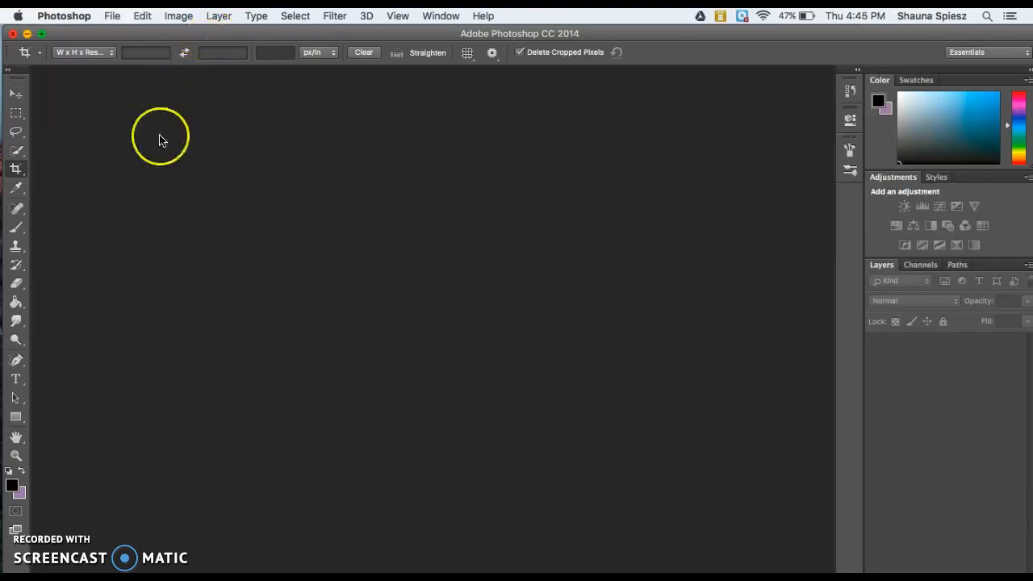
pyautogui.click(112, 16)
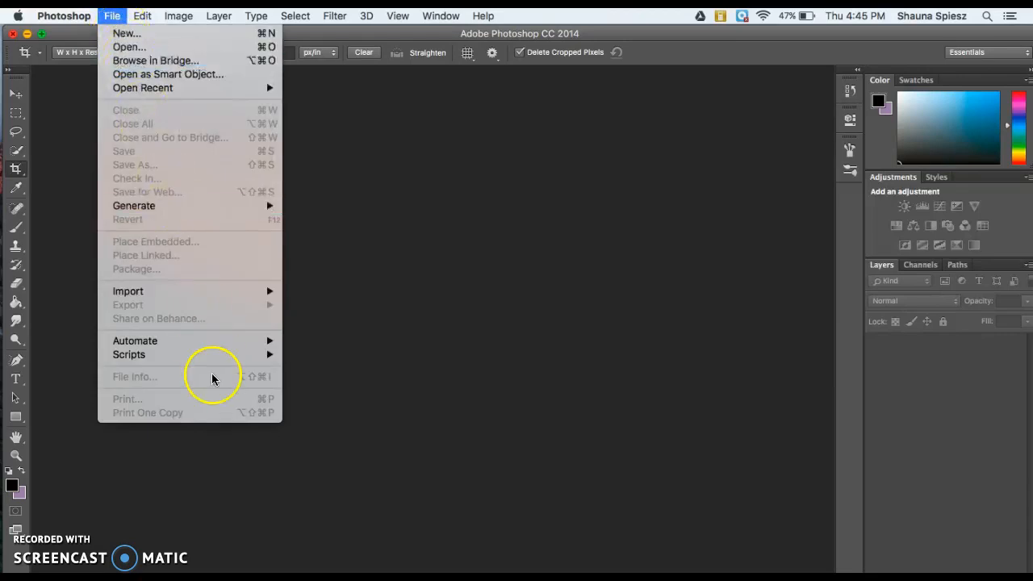
pyautogui.moveTo(202, 361)
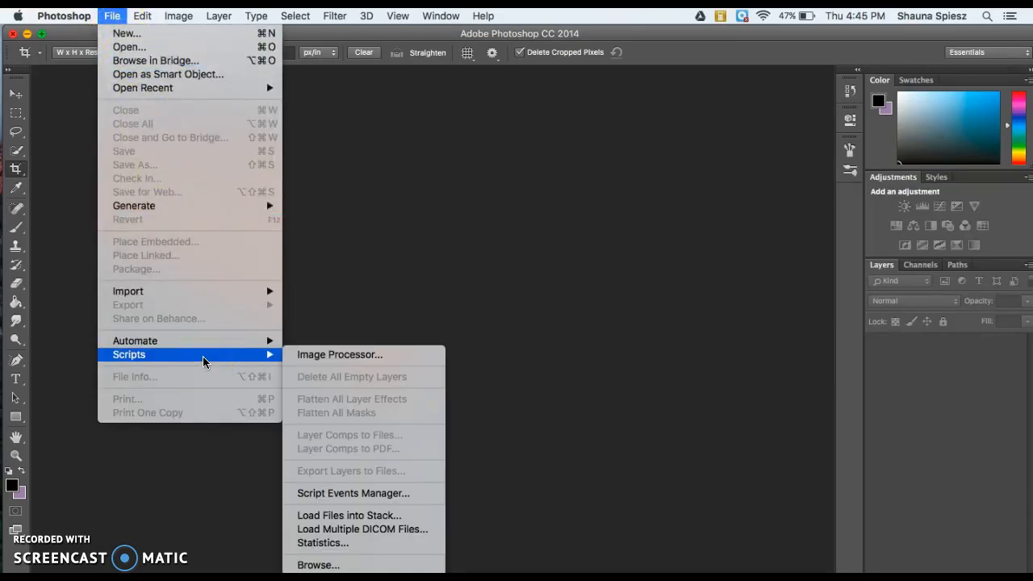
pyautogui.click(371, 518)
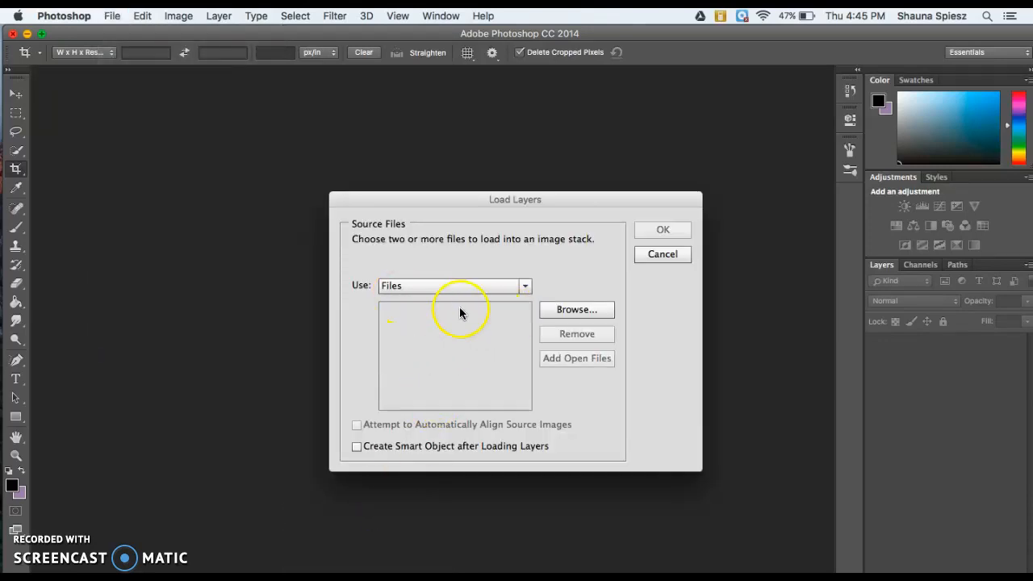
# - Add all photos in the Desktop's multiplicity folder, DSC_0197.jpg through DSC_0208.jpg, as source files for the stack
pyautogui.click(568, 310)
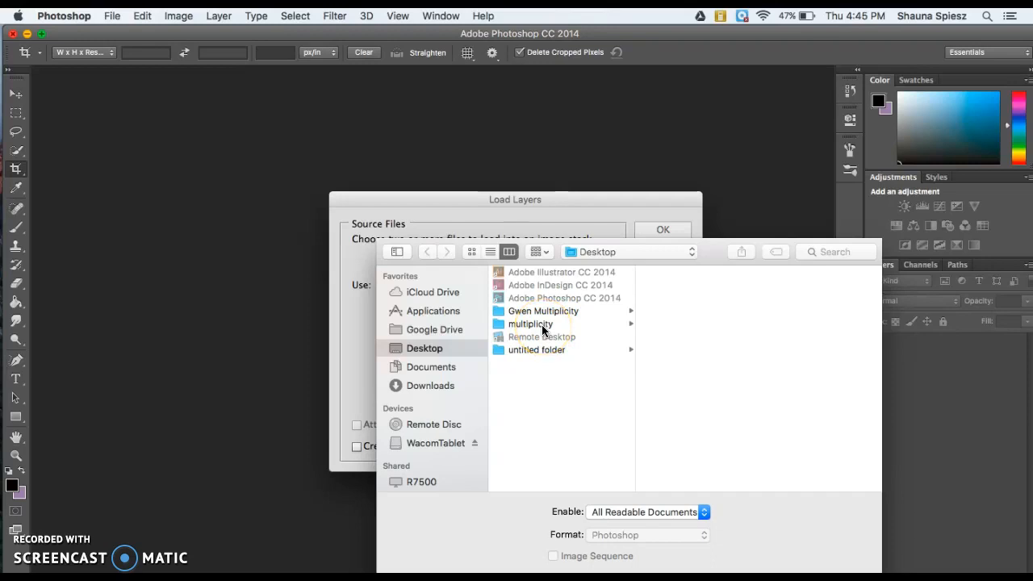
pyautogui.click(542, 324)
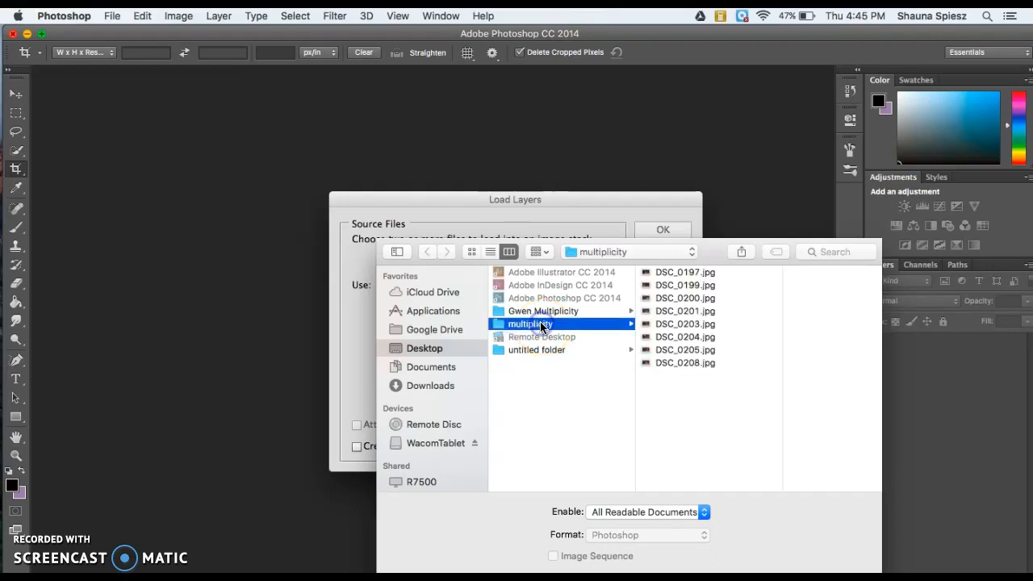
pyautogui.click(686, 272)
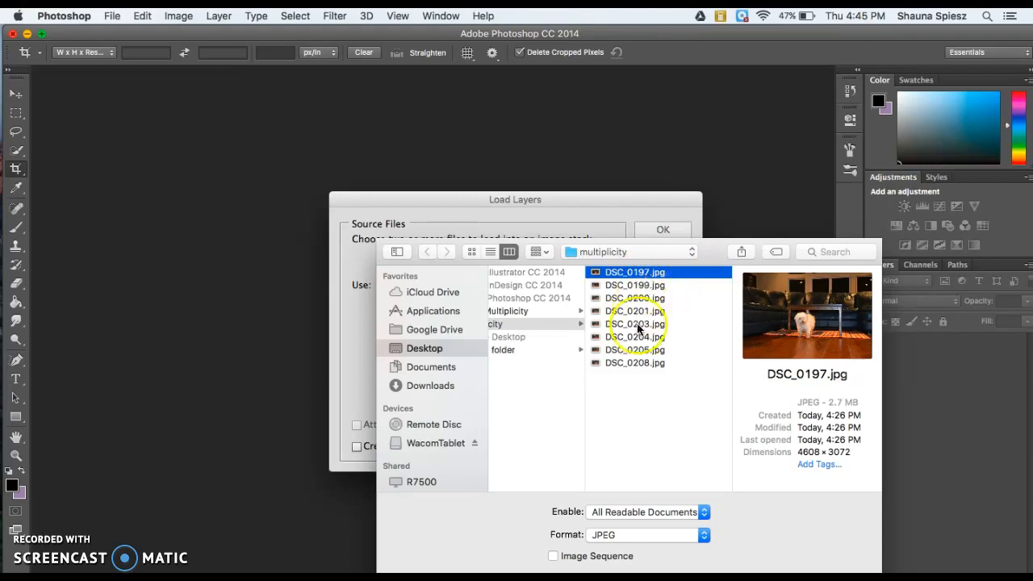
pyautogui.keyDown('shift'); pyautogui.click(629, 363); pyautogui.keyUp('shift')
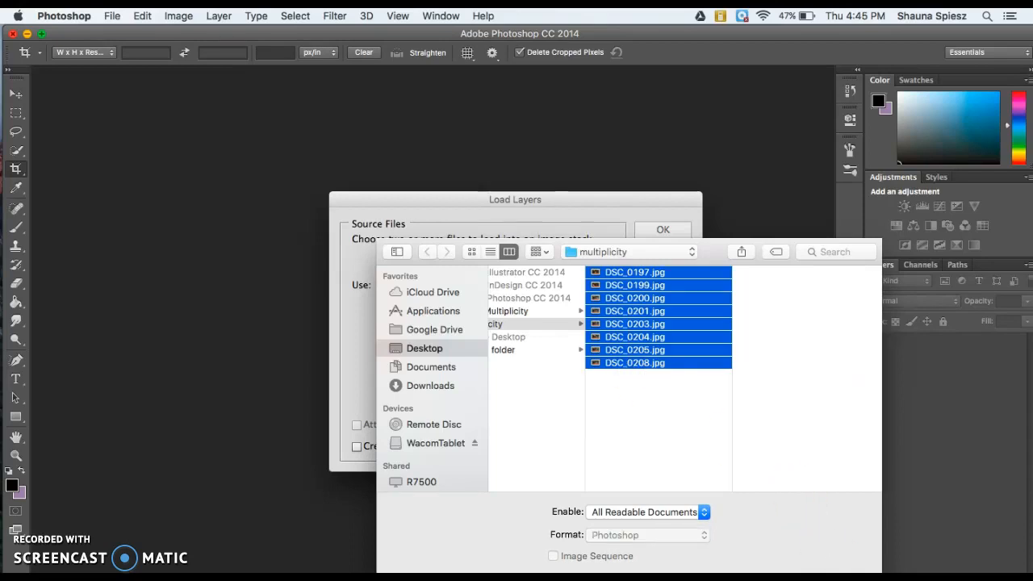
pyautogui.press('Return')
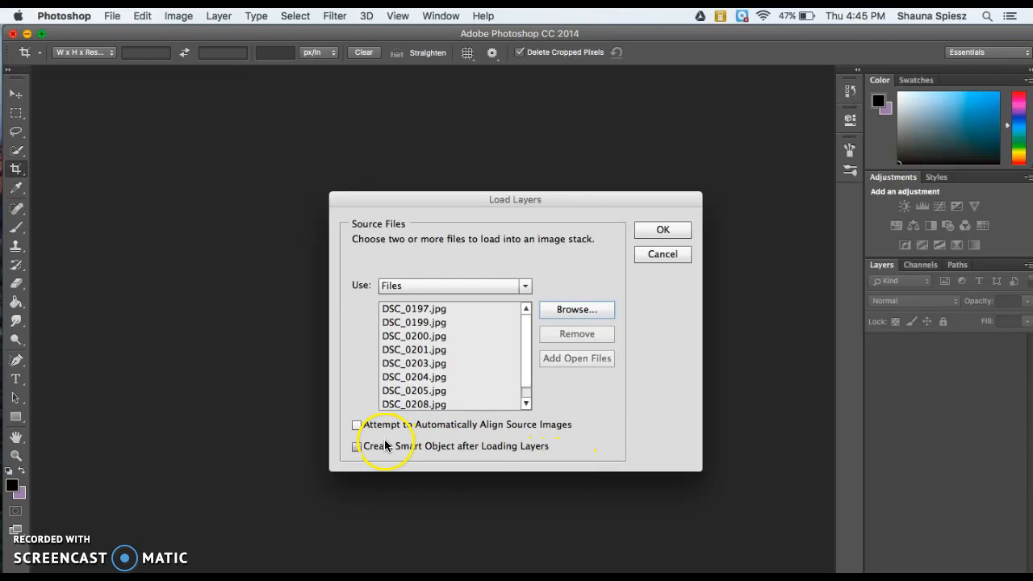
# - Enable automatic alignment of the source images and load the files as layers
pyautogui.click(356, 426)
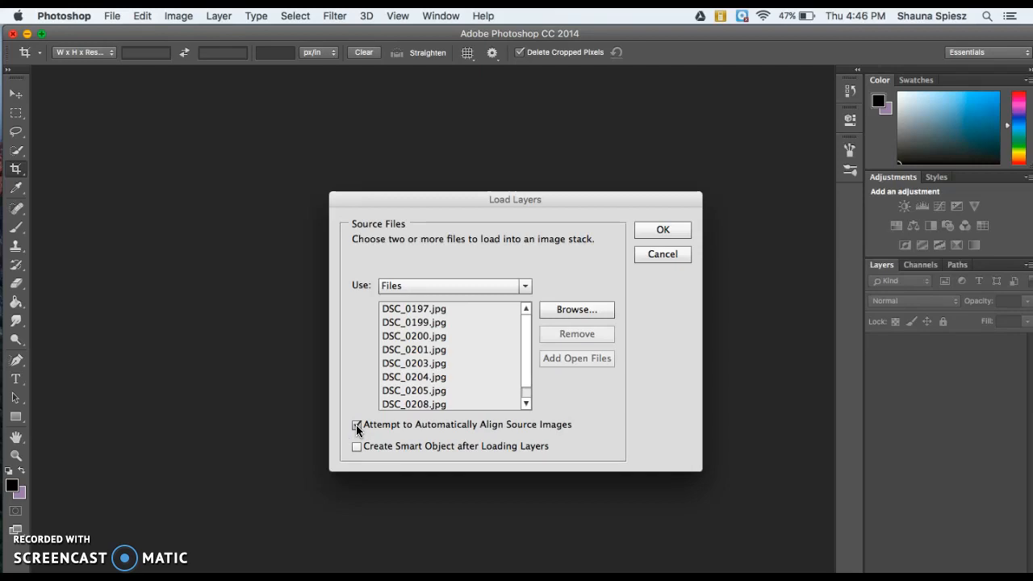
pyautogui.click(96, 526)
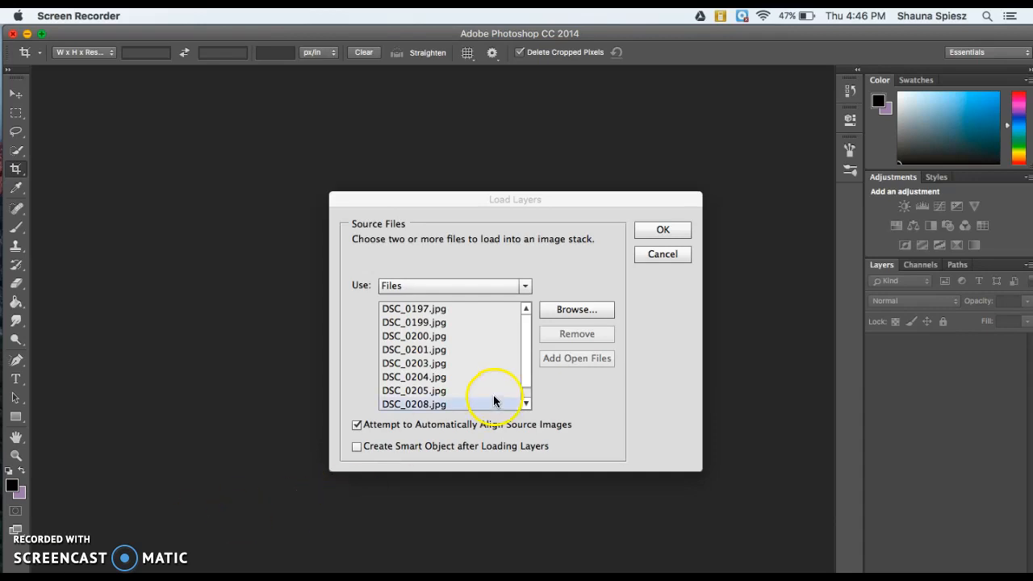
pyautogui.click(659, 235)
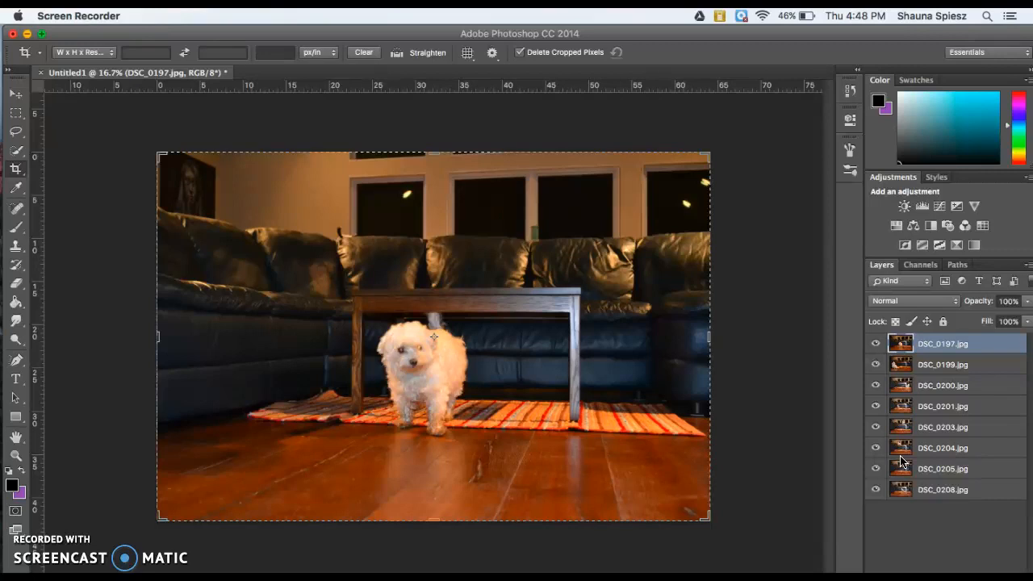
# - Examine the dog's position in each photo by toggling the layers' visibility from DSC_0197.jpg down to DSC_0205.jpg
pyautogui.click(876, 364)
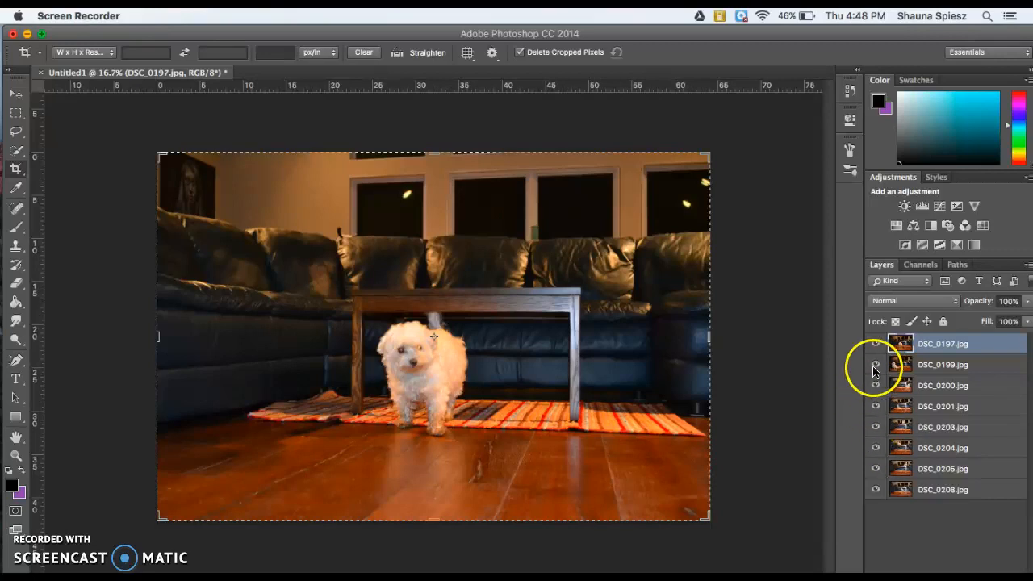
pyautogui.click(875, 343)
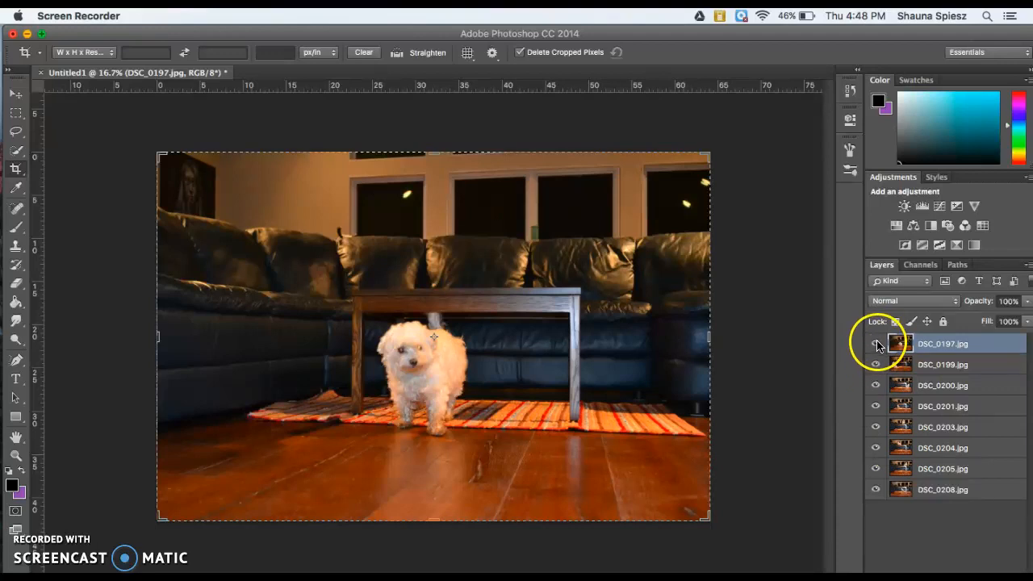
pyautogui.click(875, 345)
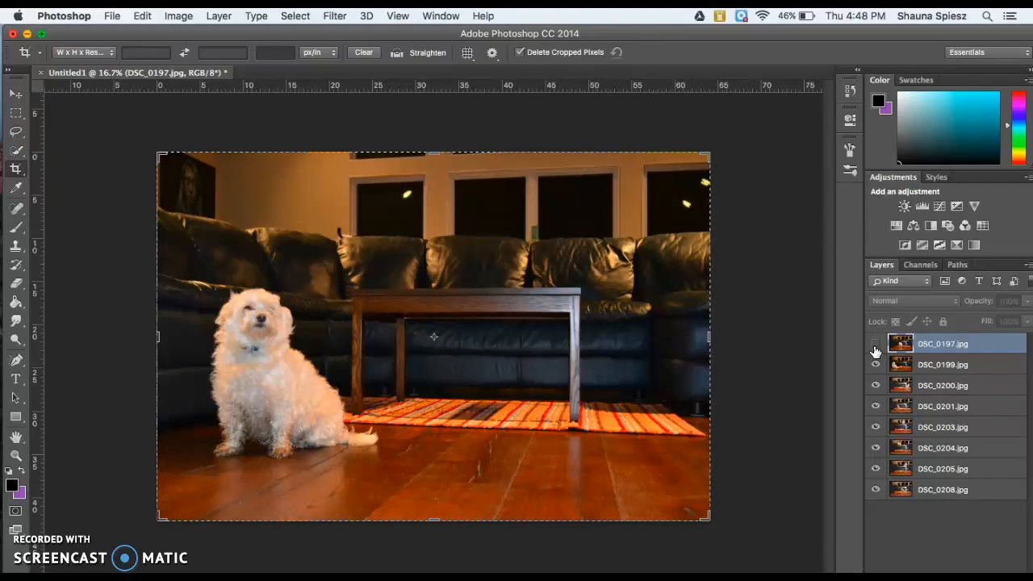
pyautogui.click(875, 364)
pyautogui.click(874, 386)
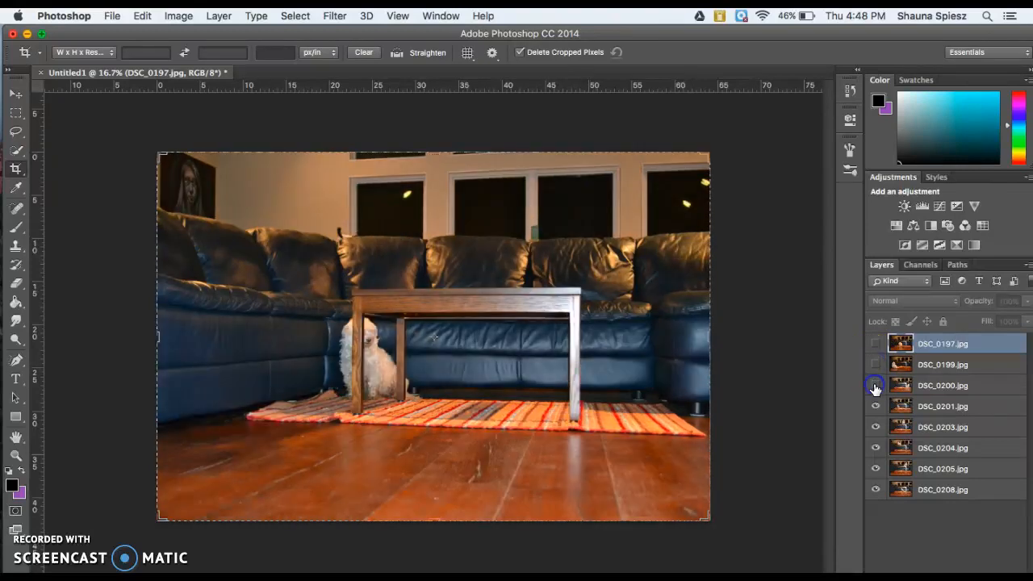
pyautogui.click(875, 406)
pyautogui.click(875, 427)
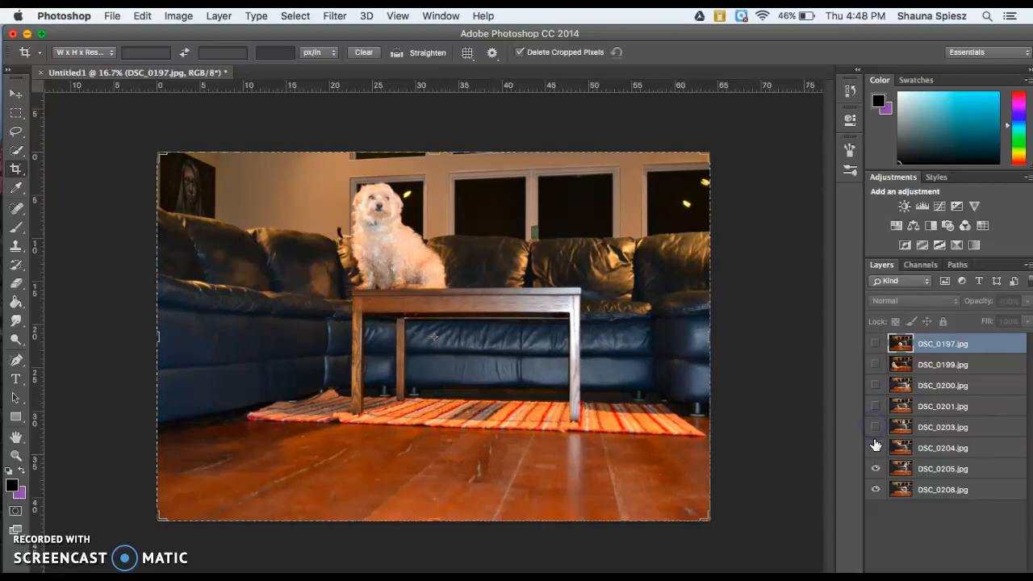
pyautogui.click(876, 447)
pyautogui.click(875, 469)
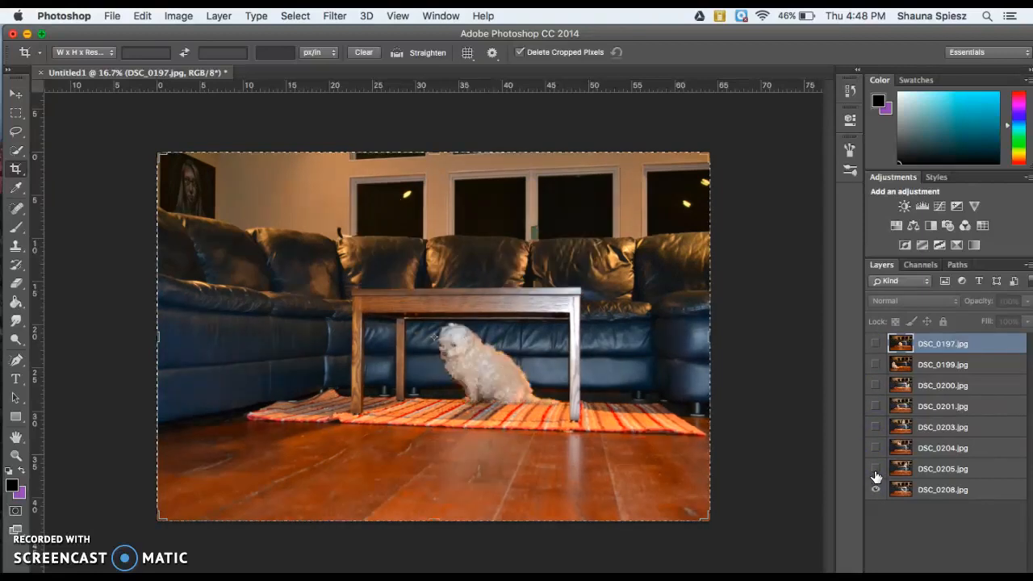
pyautogui.click(875, 469)
pyautogui.click(876, 448)
pyautogui.click(875, 426)
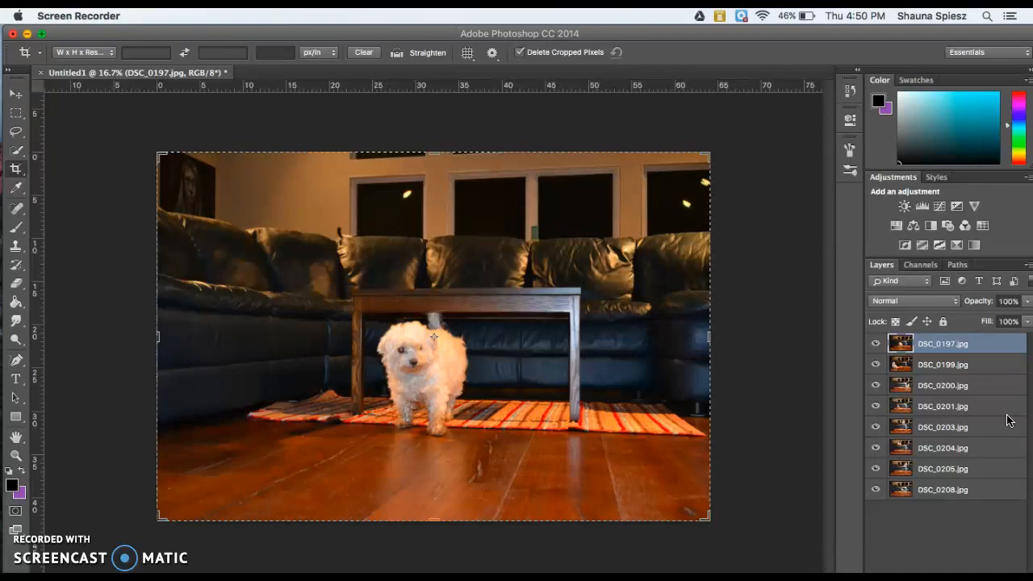
# - Rename the DSC_0197.jpg layer as Dog-Middle
pyautogui.doubleClick(962, 344)
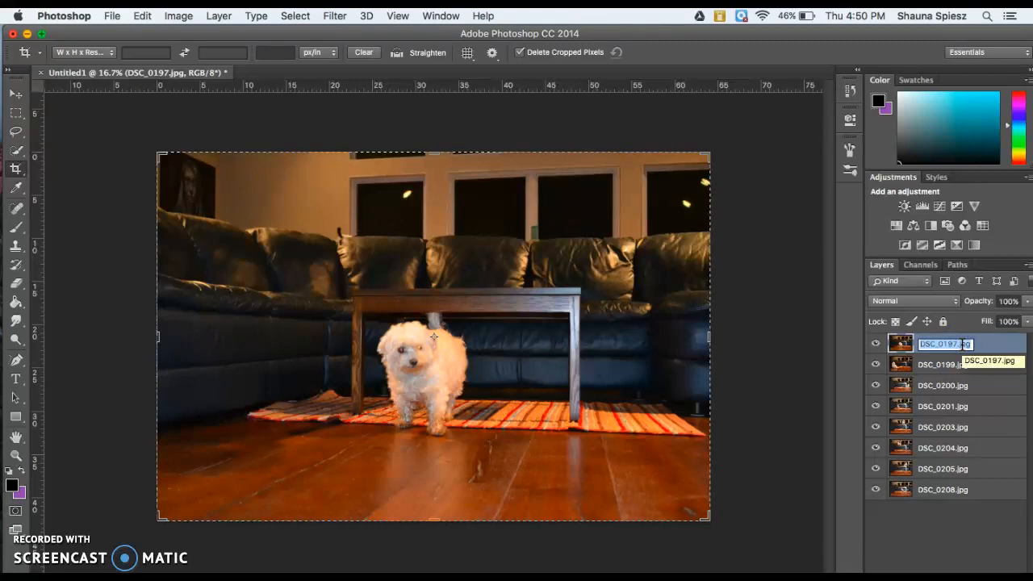
pyautogui.write('Do')
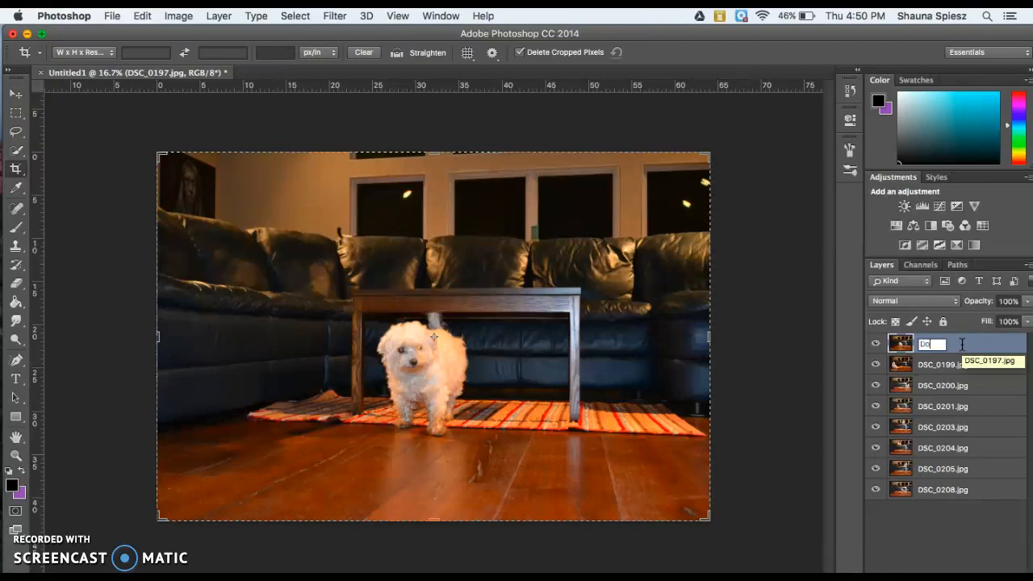
pyautogui.write('g-Middle')
pyautogui.click(933, 369)
# - Hide the Dog-Middle layer and rename the DSC_0199.jpg layer below it as Dog-Left
pyautogui.click(875, 345)
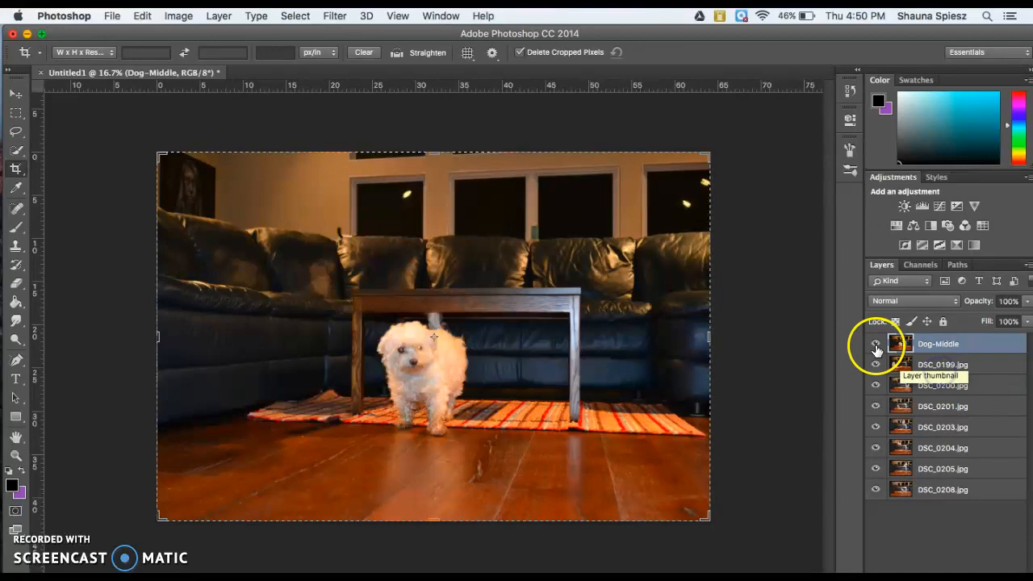
pyautogui.doubleClick(948, 367)
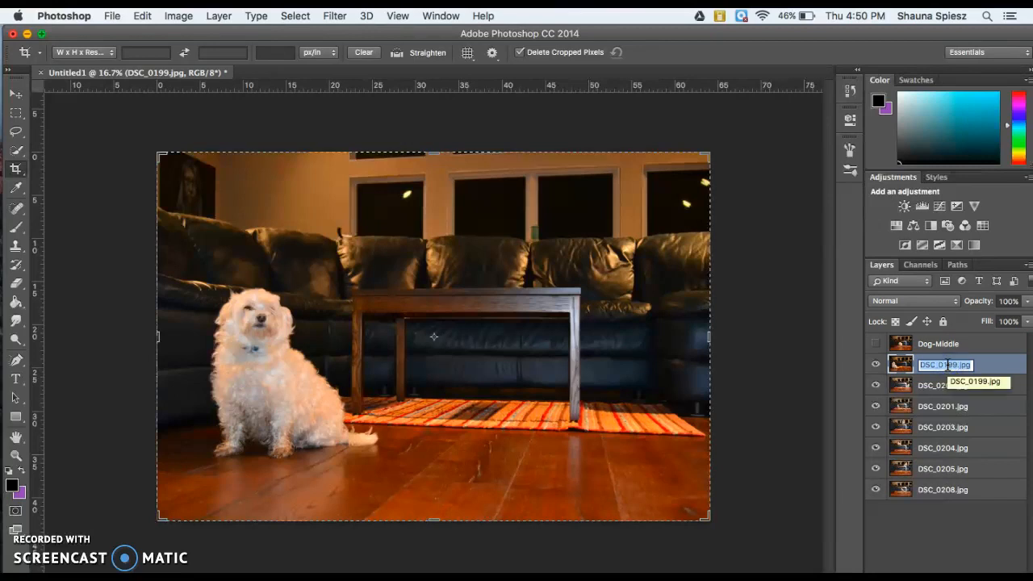
pyautogui.write('Dog-Left')
pyautogui.click(719, 364)
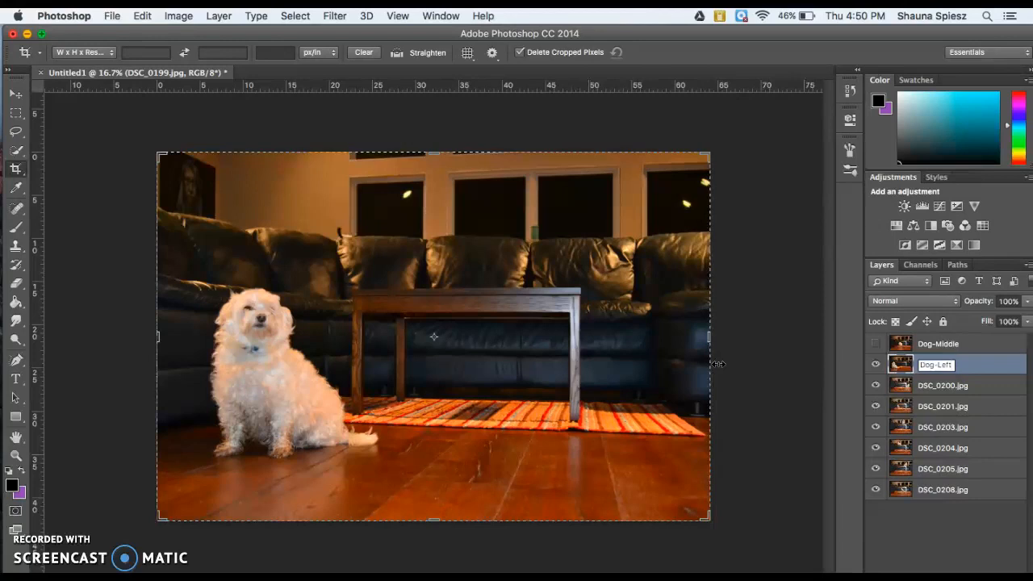
pyautogui.click(327, 323)
pyautogui.click(112, 544)
pyautogui.click(102, 481)
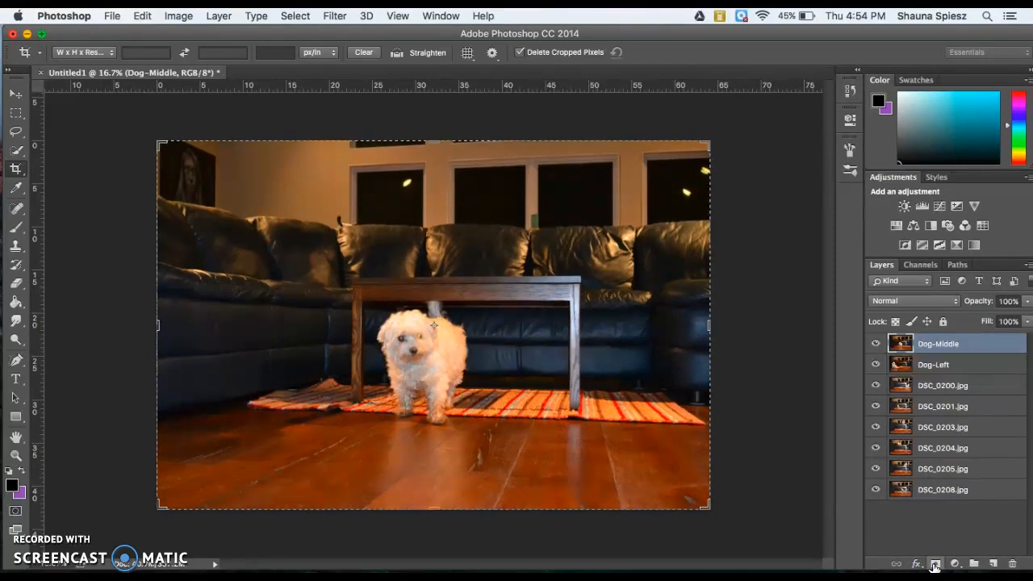
# - Add a layer mask to Dog-Middle and set up the Brush tool in Normal mode at 100% opacity
pyautogui.click(934, 564)
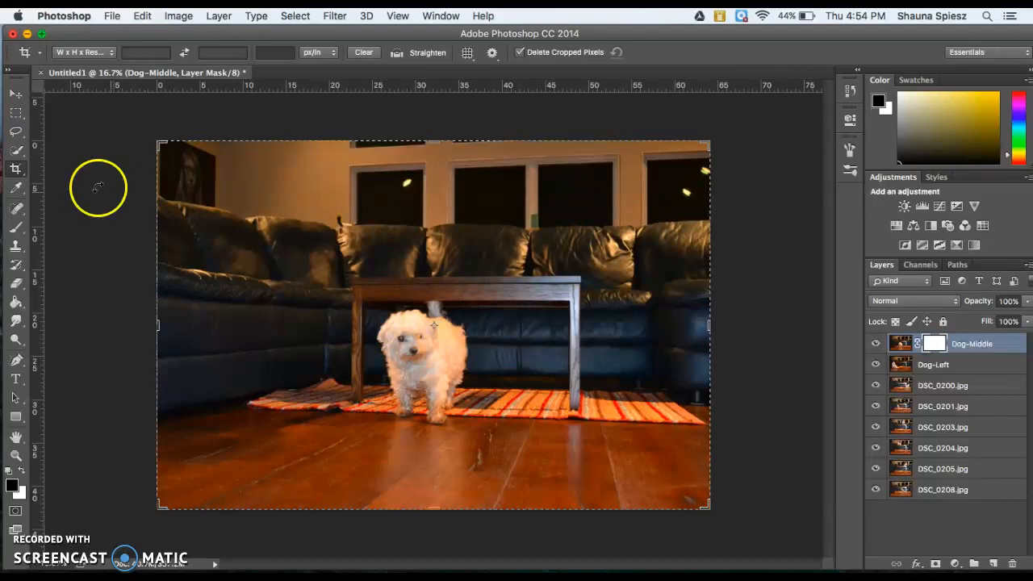
pyautogui.click(13, 230)
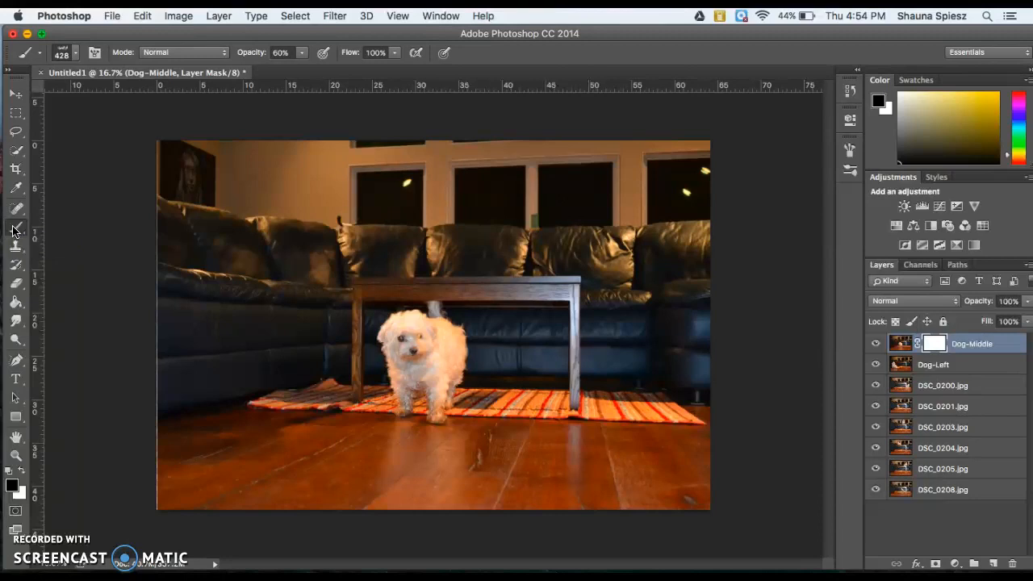
pyautogui.click(156, 55)
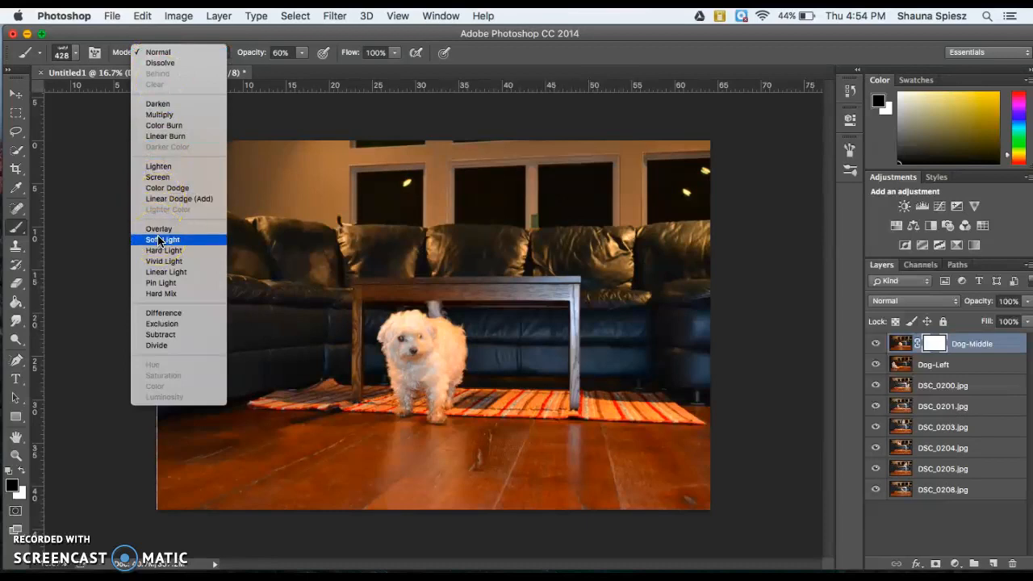
pyautogui.click(158, 52)
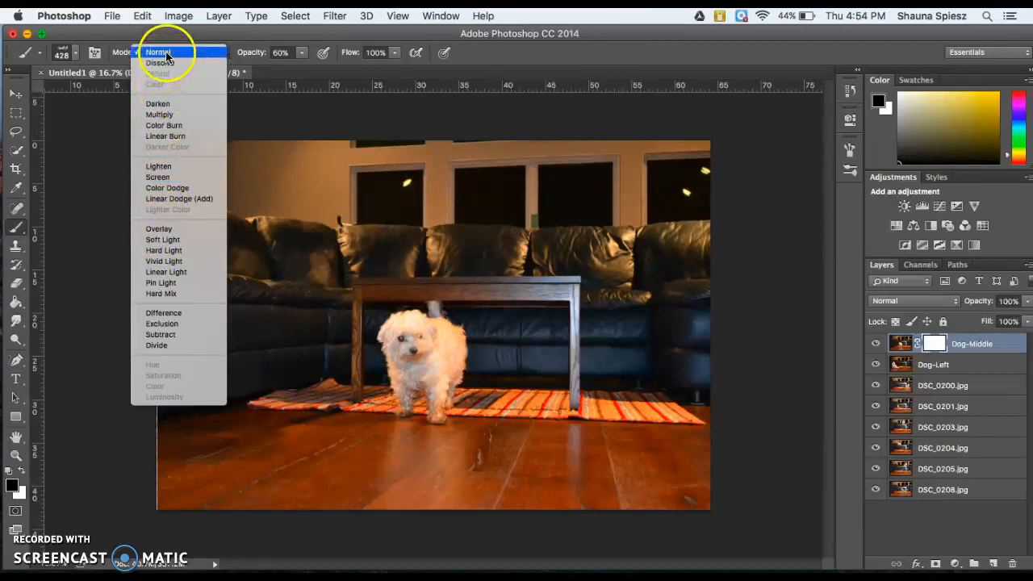
pyautogui.click(282, 53)
pyautogui.click(301, 53)
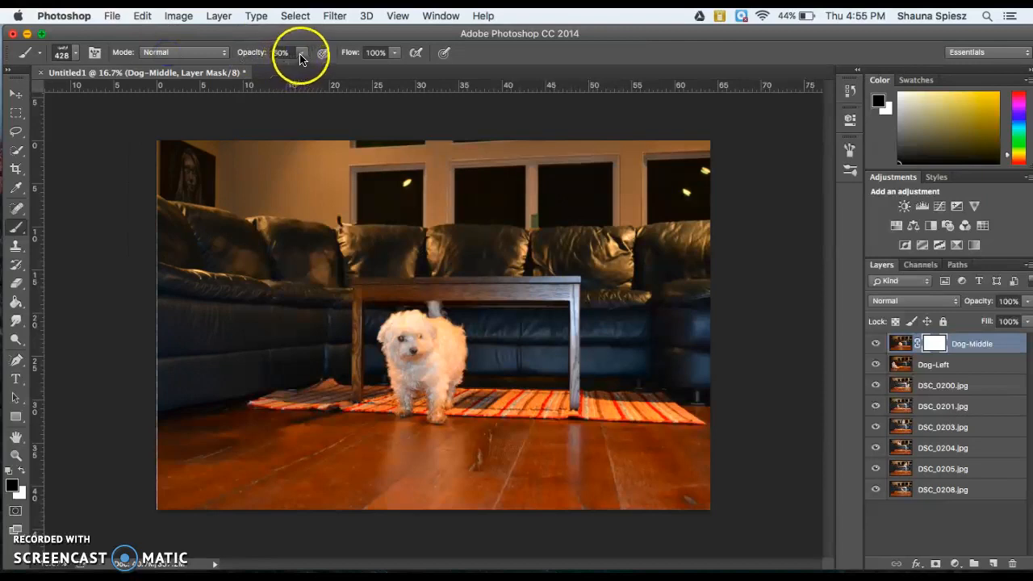
pyautogui.moveTo(302, 68); pyautogui.dragTo(335, 71)
pyautogui.click(395, 53)
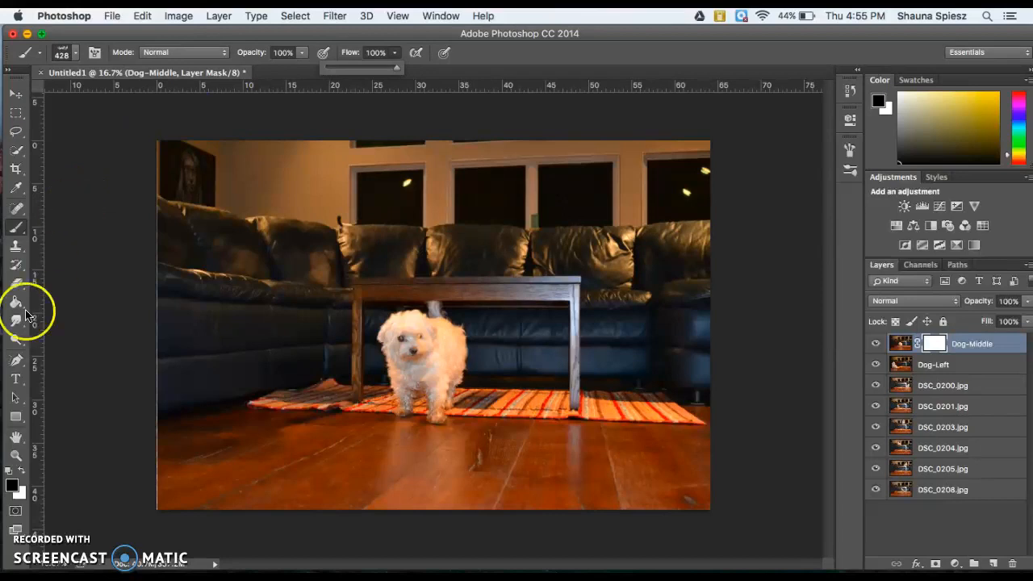
# - Confirm black (000000) as the foreground colour for painting on the mask and return to the Brush tool
pyautogui.click(14, 487)
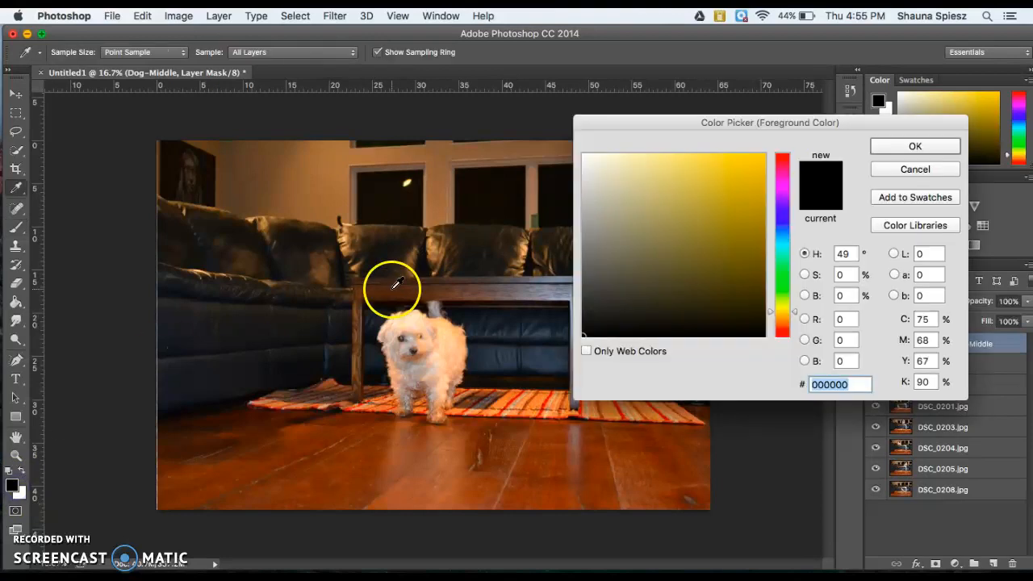
pyautogui.moveTo(612, 301); pyautogui.dragTo(510, 413)
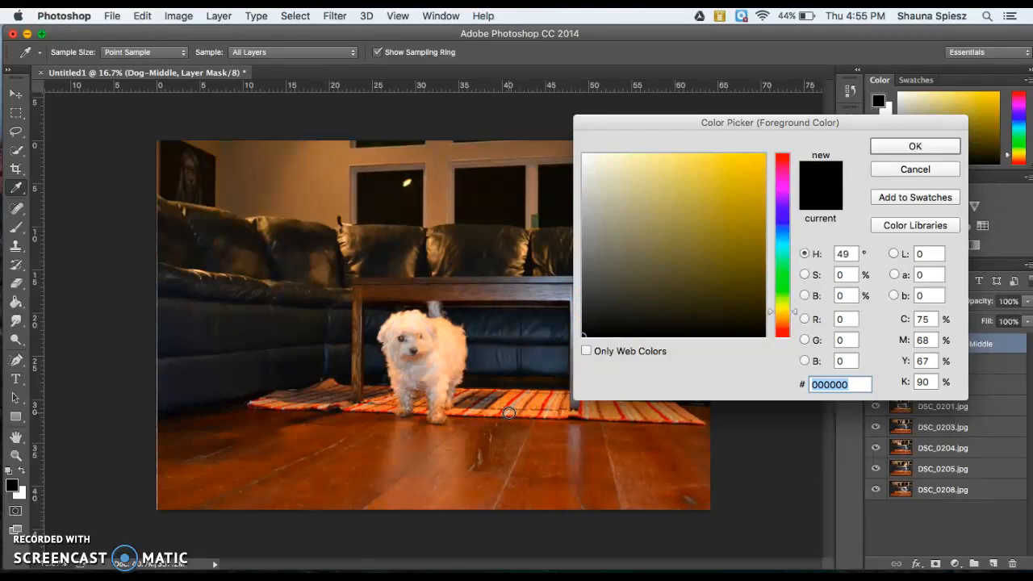
pyautogui.click(915, 146)
pyautogui.press('b')
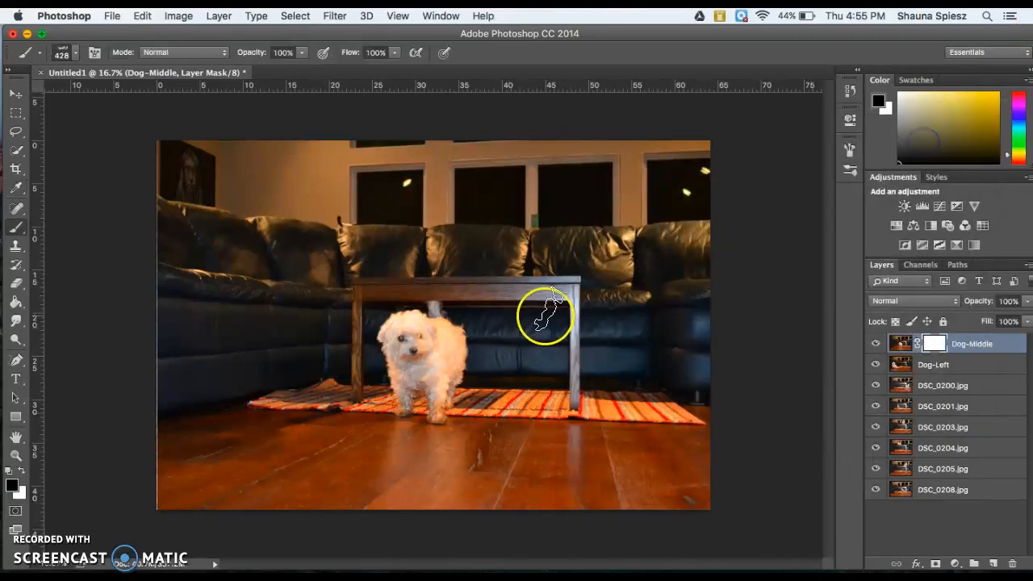
# - Choose the 35 px soft round brush preset and enlarge its size to 185 px
pyautogui.click(75, 56)
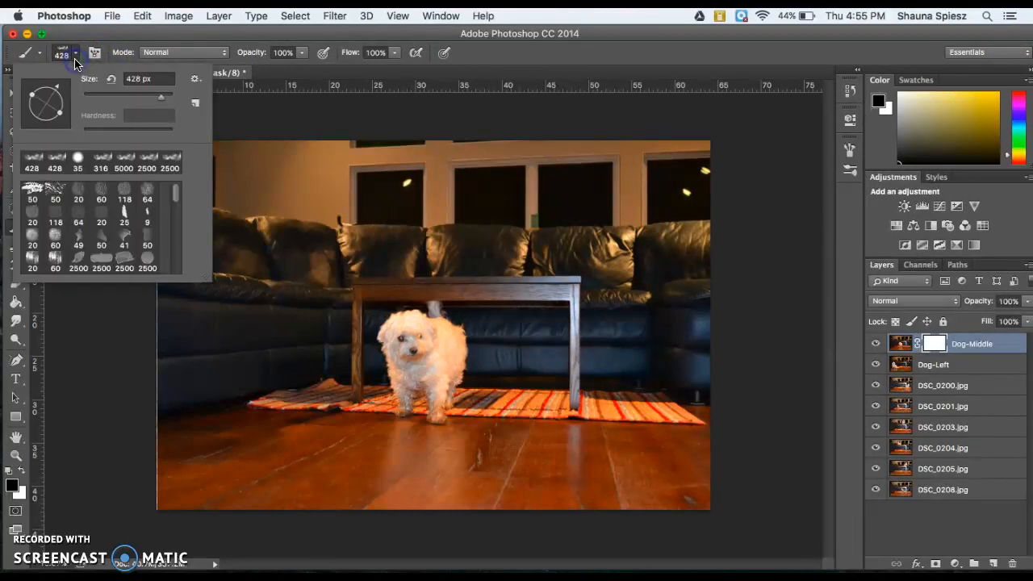
pyautogui.click(77, 165)
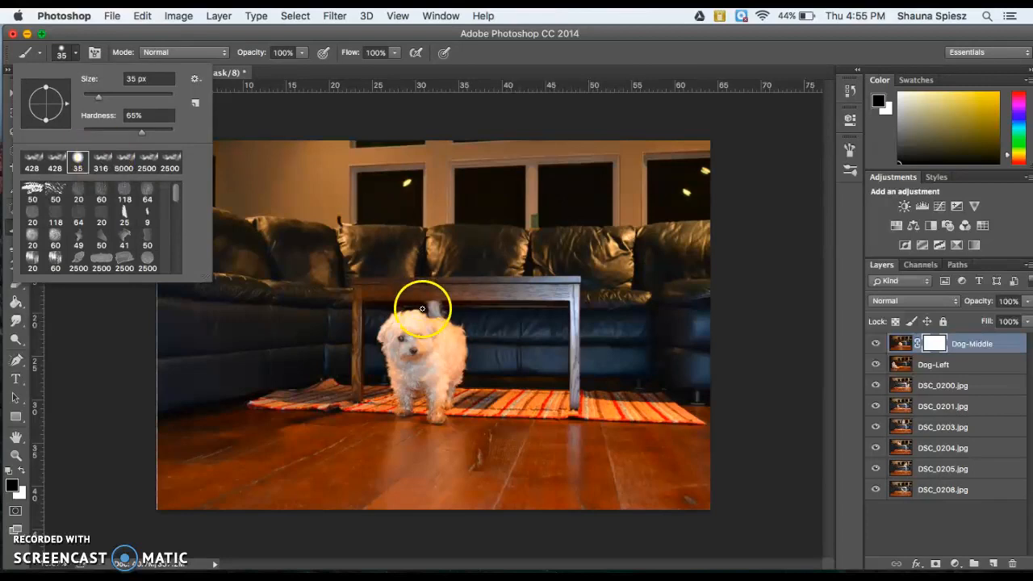
pyautogui.moveTo(113, 97); pyautogui.dragTo(140, 96)
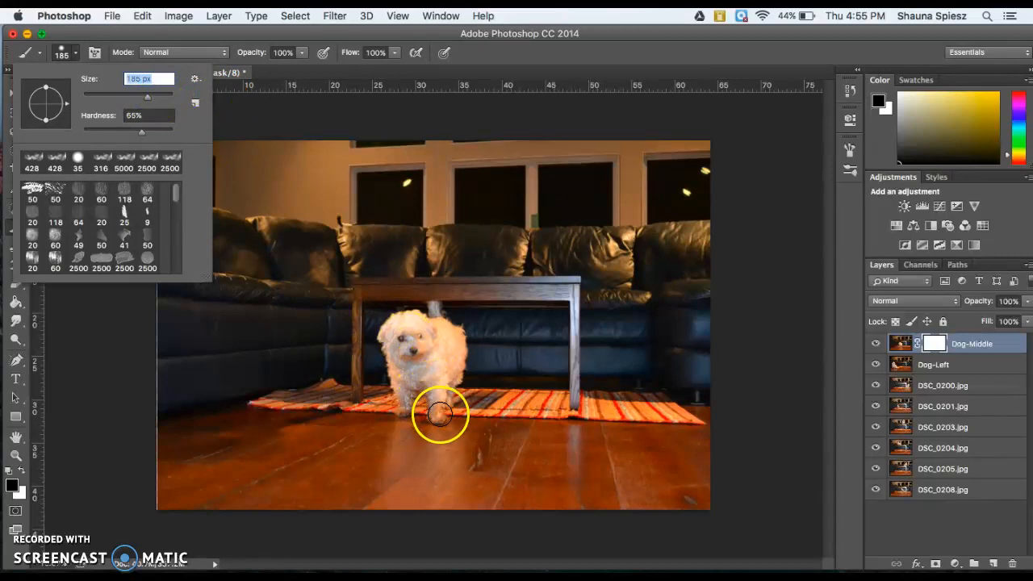
# - Paint black over the whole dog on the Dog-Middle layer mask and invert the mask
pyautogui.click(440, 414)
pyautogui.moveTo(433, 411)
pyautogui.mouseDown()
pyautogui.moveTo(402, 320)
pyautogui.moveTo(434, 376)
pyautogui.moveTo(406, 316)
pyautogui.moveTo(432, 337)
pyautogui.moveTo(451, 379)
pyautogui.moveTo(435, 330)
pyautogui.moveTo(403, 305)
pyautogui.moveTo(396, 308)
pyautogui.moveTo(442, 321)
pyautogui.moveTo(460, 350)
pyautogui.moveTo(457, 389)
pyautogui.moveTo(423, 413)
pyautogui.mouseUp()
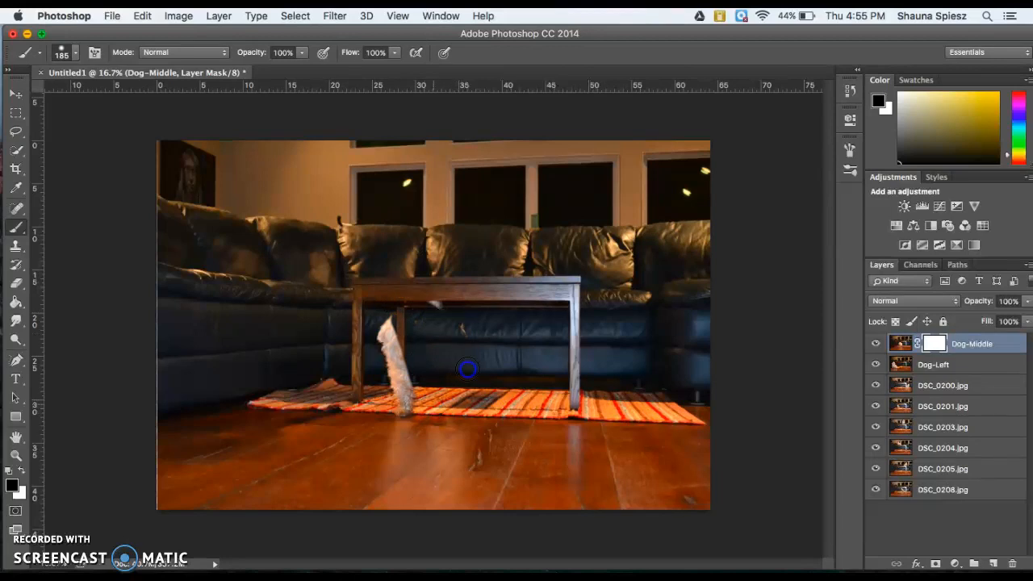
pyautogui.moveTo(396, 317)
pyautogui.mouseDown()
pyautogui.moveTo(399, 359)
pyautogui.moveTo(382, 327)
pyautogui.moveTo(401, 417)
pyautogui.moveTo(396, 367)
pyautogui.moveTo(417, 397)
pyautogui.moveTo(472, 410)
pyautogui.moveTo(404, 399)
pyautogui.mouseUp()
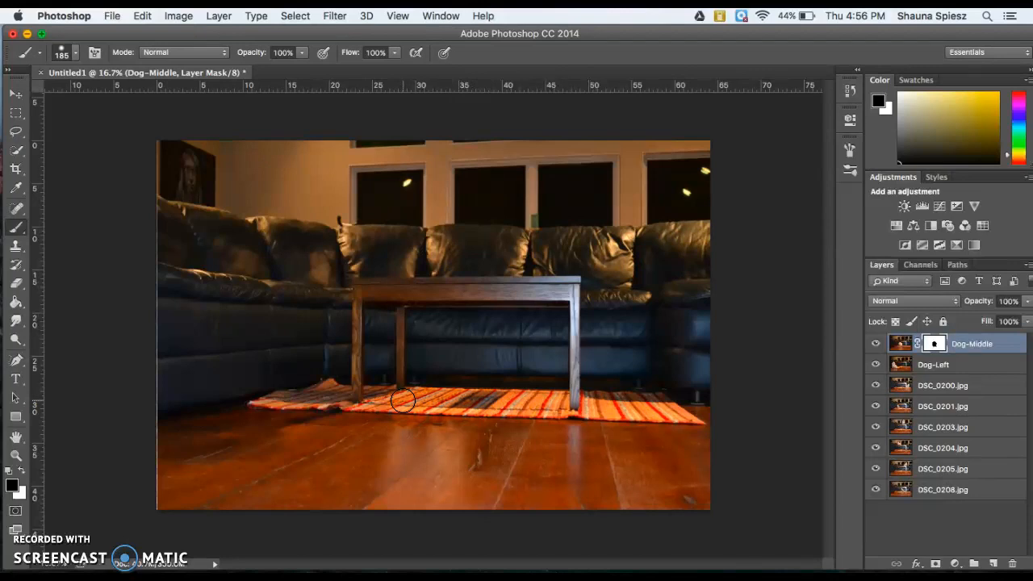
pyautogui.press('super+i')
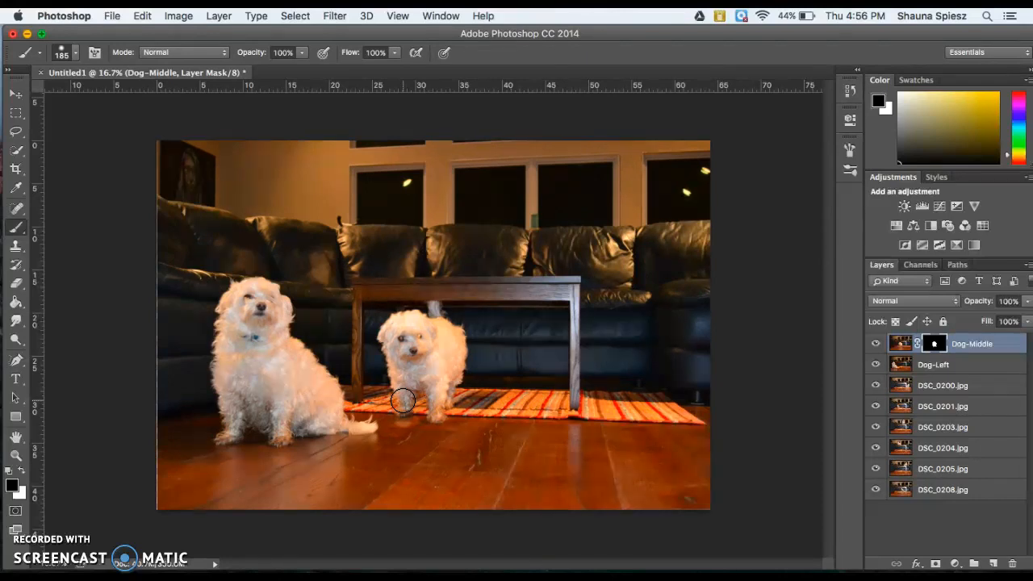
# - Undo the brush strokes and the inversion on the Dog-Middle layer mask
pyautogui.click(638, 325)
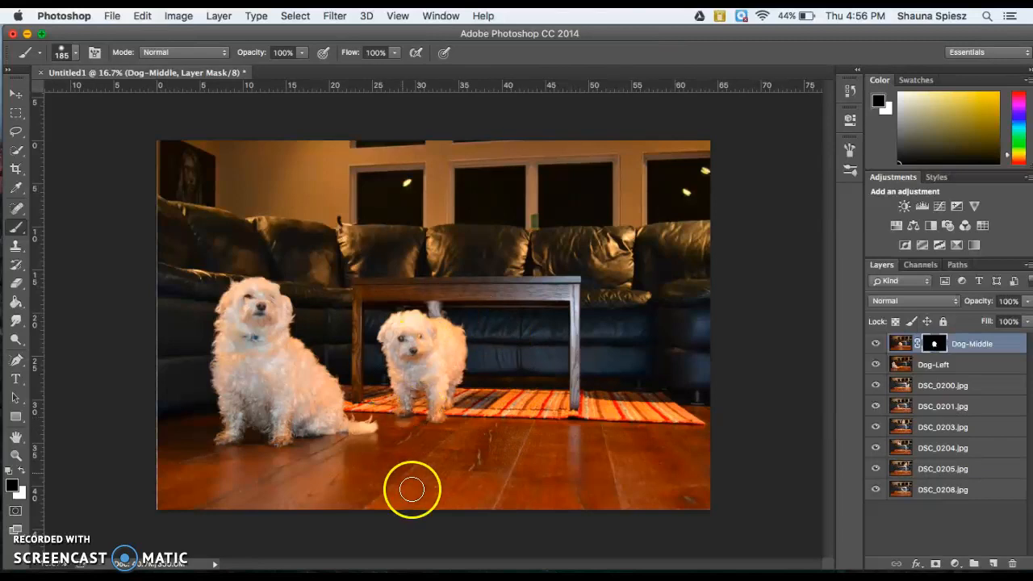
pyautogui.click(874, 374)
pyautogui.press('super+z')
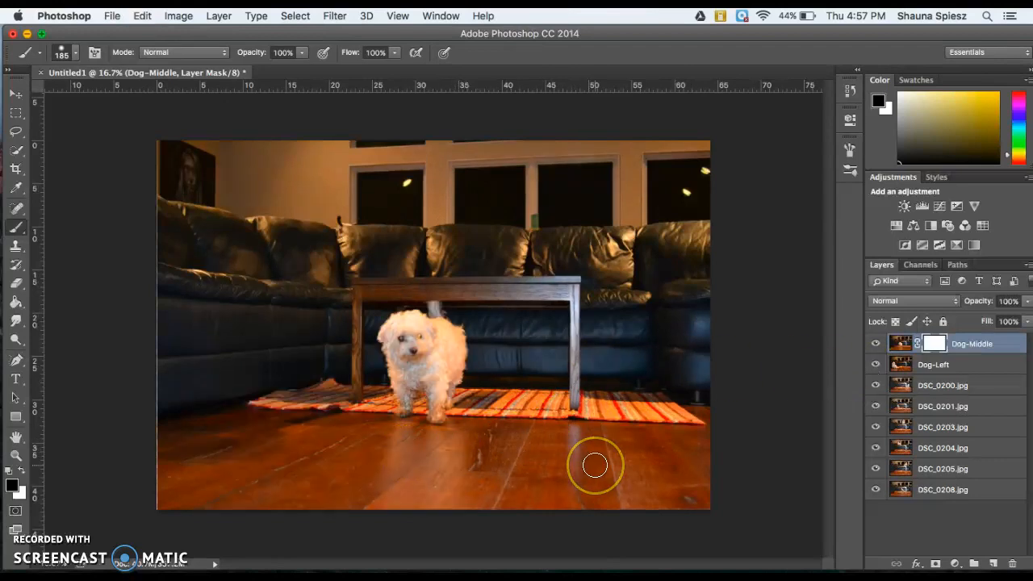
# - Paint black over the middle dog and its reflection on the floor in the Dog-Middle mask, and invert the mask
pyautogui.click(440, 502)
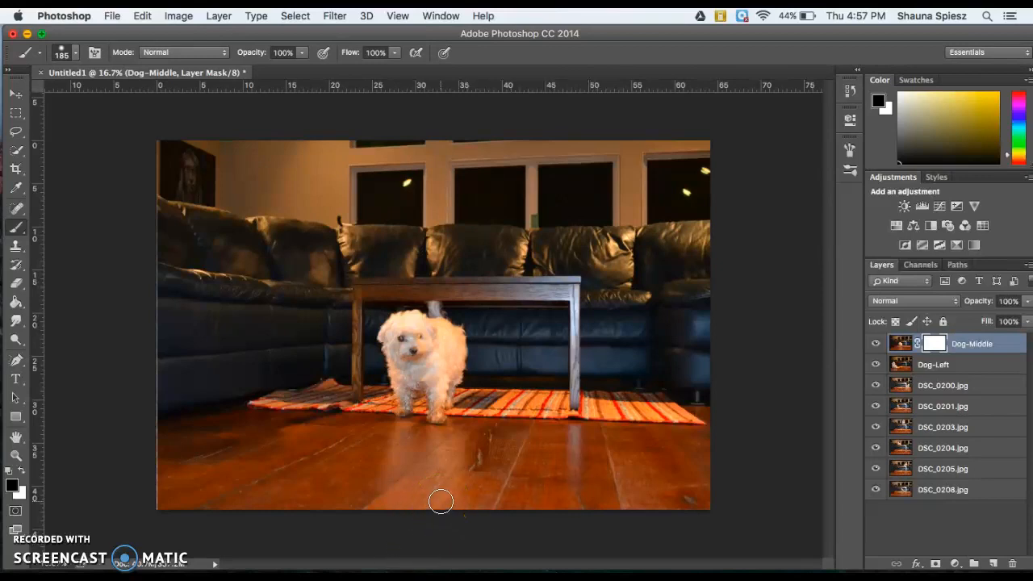
pyautogui.moveTo(439, 501)
pyautogui.mouseDown()
pyautogui.moveTo(438, 415)
pyautogui.moveTo(451, 493)
pyautogui.moveTo(448, 428)
pyautogui.moveTo(465, 498)
pyautogui.moveTo(446, 518)
pyautogui.moveTo(422, 431)
pyautogui.moveTo(423, 525)
pyautogui.moveTo(412, 421)
pyautogui.moveTo(405, 505)
pyautogui.moveTo(390, 453)
pyautogui.moveTo(400, 416)
pyautogui.moveTo(379, 507)
pyautogui.moveTo(397, 383)
pyautogui.moveTo(384, 327)
pyautogui.moveTo(416, 401)
pyautogui.moveTo(396, 320)
pyautogui.moveTo(427, 383)
pyautogui.moveTo(415, 326)
pyautogui.moveTo(440, 401)
pyautogui.moveTo(457, 350)
pyautogui.moveTo(443, 321)
pyautogui.moveTo(459, 360)
pyautogui.moveTo(454, 382)
pyautogui.moveTo(407, 317)
pyautogui.moveTo(435, 350)
pyautogui.moveTo(420, 318)
pyautogui.mouseUp()
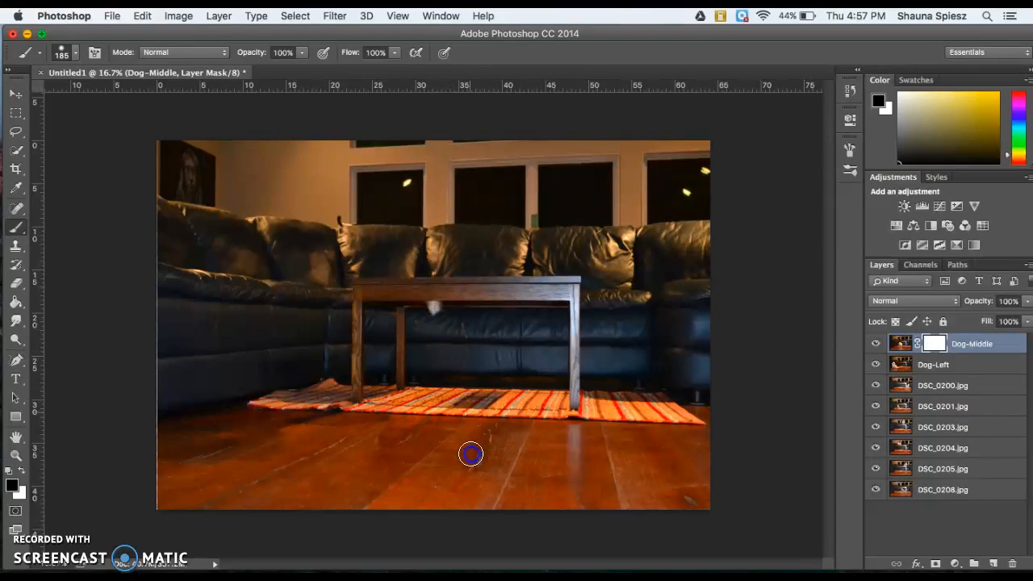
pyautogui.hotkey('ctrl', 'i')
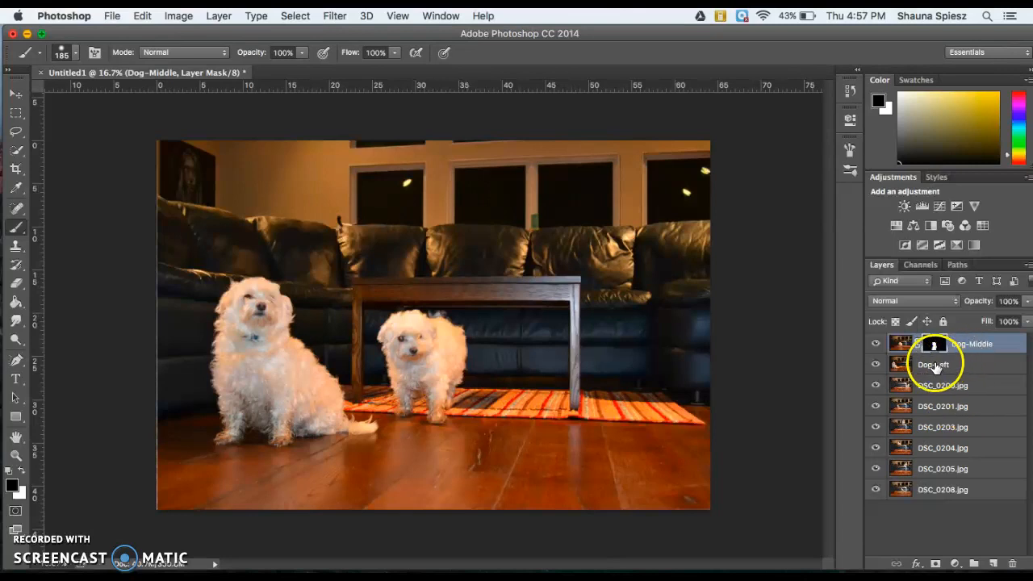
# - Hide the Dog-Middle layer and add a layer mask to the Dog-Left layer
pyautogui.click(936, 368)
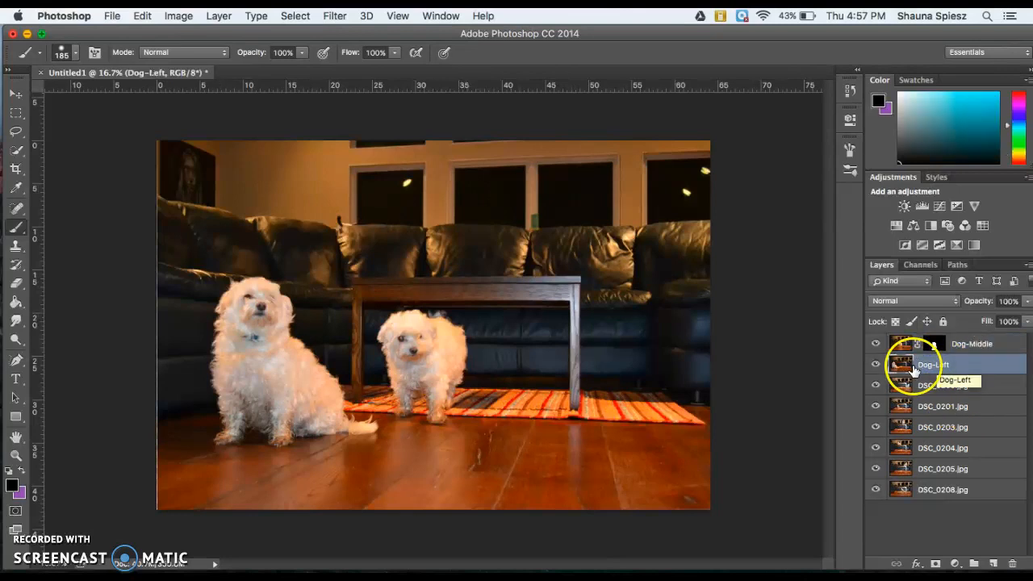
pyautogui.click(876, 345)
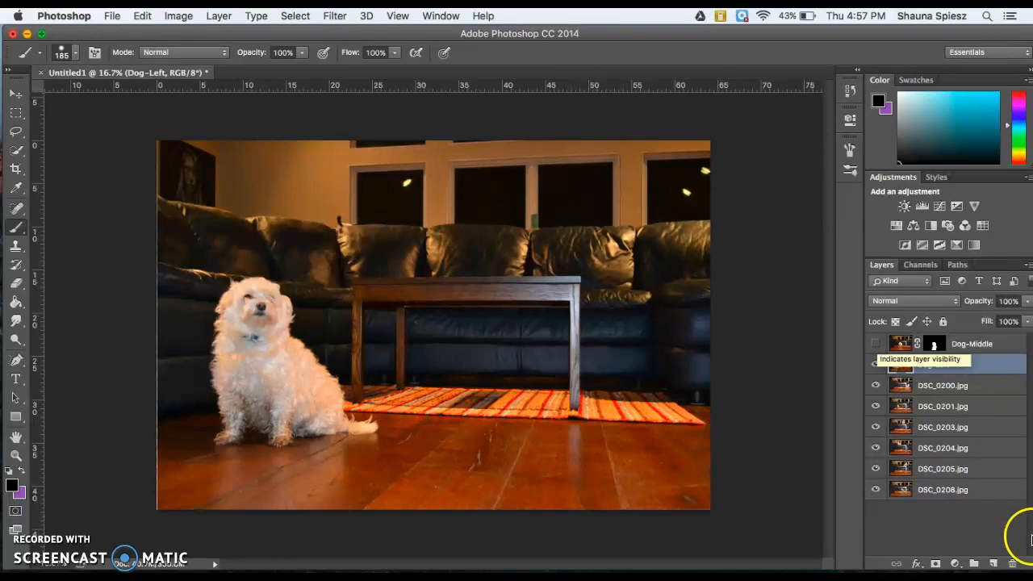
pyautogui.click(936, 565)
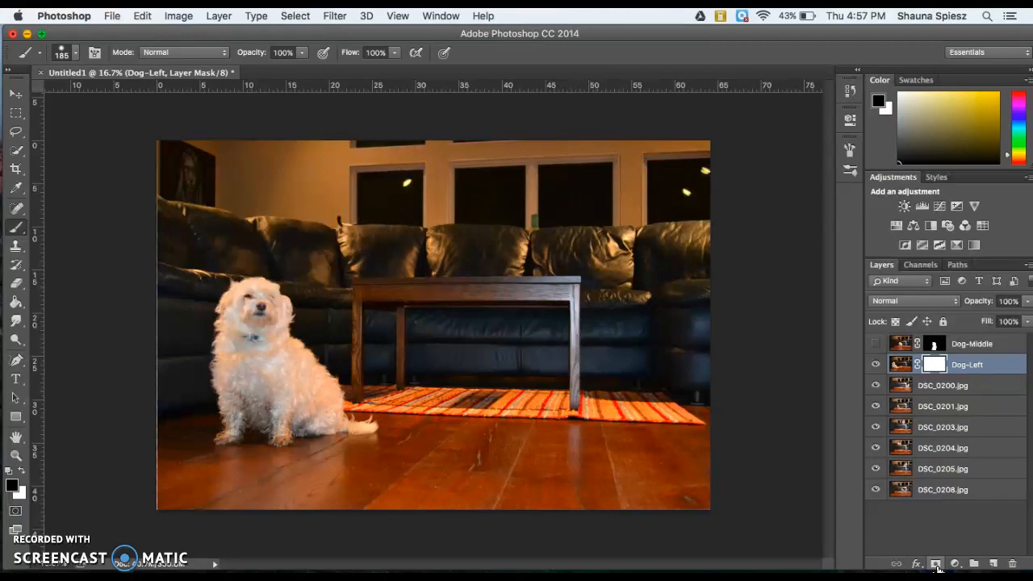
# - Paint black over the left dog and its floor reflection in the Dog-Left mask, and invert the mask
pyautogui.moveTo(294, 366)
pyautogui.mouseDown()
pyautogui.moveTo(276, 293)
pyautogui.moveTo(298, 344)
pyautogui.moveTo(249, 277)
pyautogui.moveTo(272, 288)
pyautogui.moveTo(235, 300)
pyautogui.moveTo(273, 351)
pyautogui.moveTo(265, 378)
pyautogui.moveTo(235, 307)
pyautogui.moveTo(234, 378)
pyautogui.moveTo(221, 303)
pyautogui.moveTo(227, 398)
pyautogui.mouseUp()
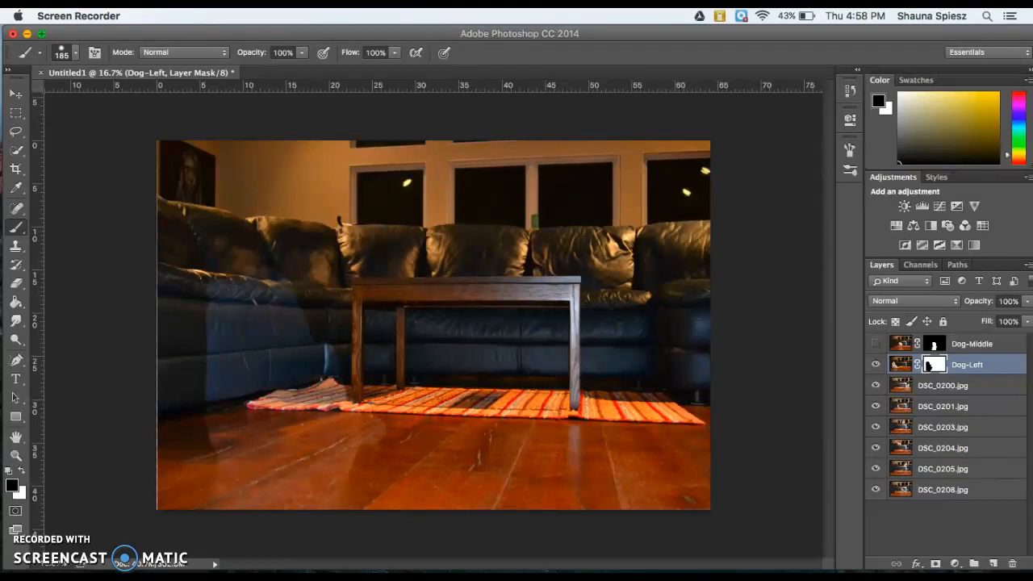
pyautogui.click(106, 354)
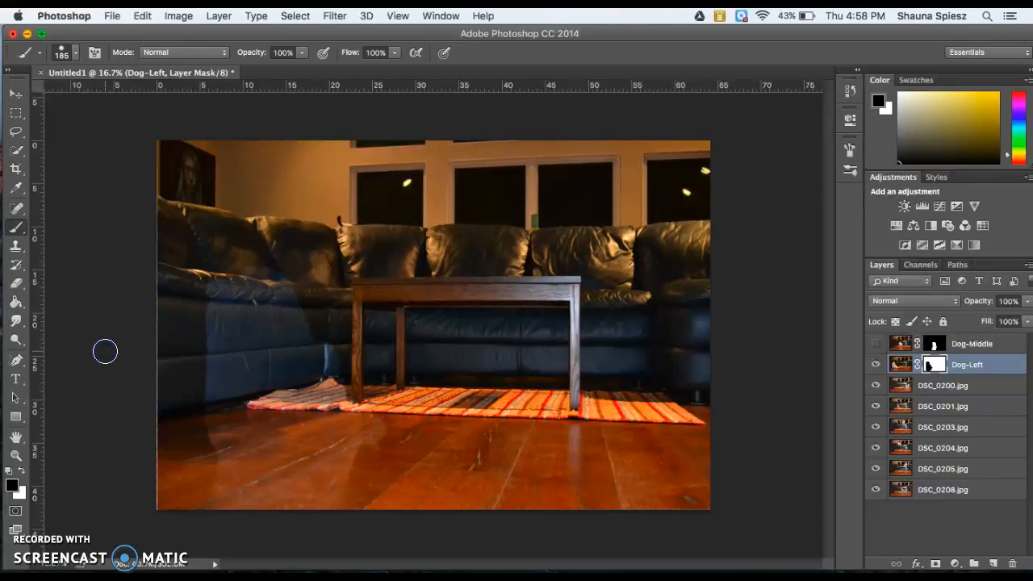
pyautogui.press('super+i')
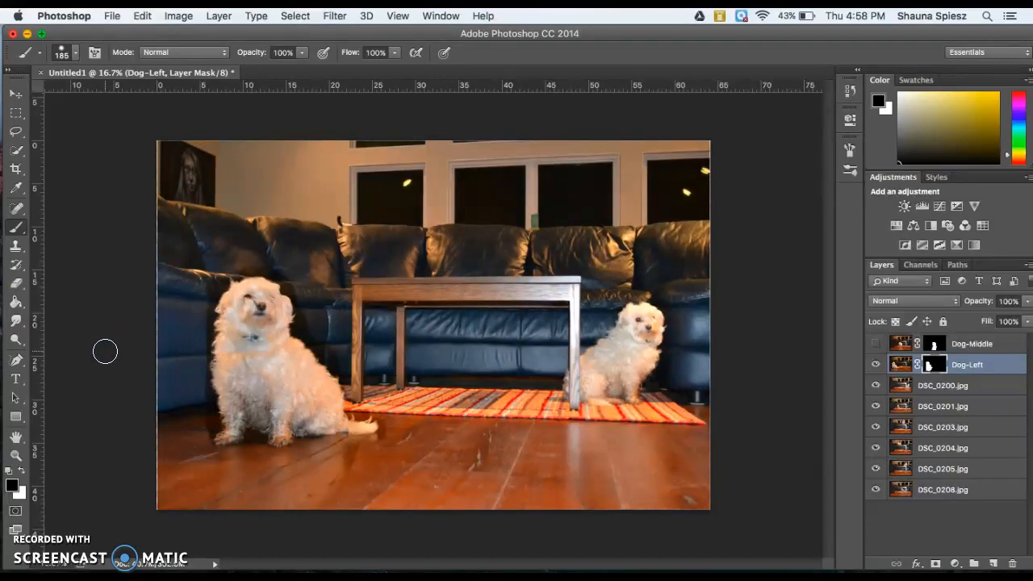
# - Hide the Dog-Left layer and add a layer mask to the DSC_0200.jpg layer
pyautogui.click(874, 365)
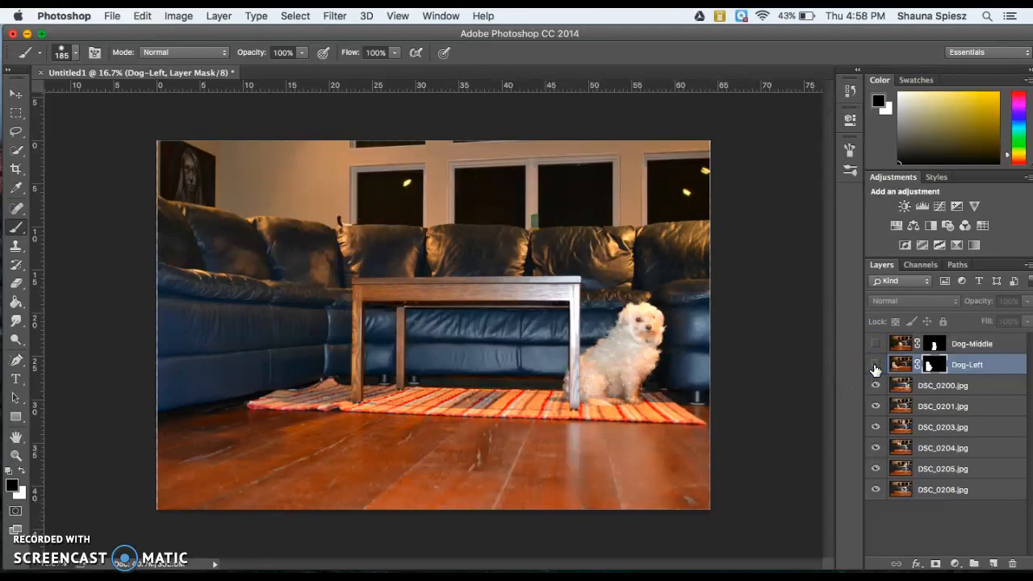
pyautogui.click(972, 387)
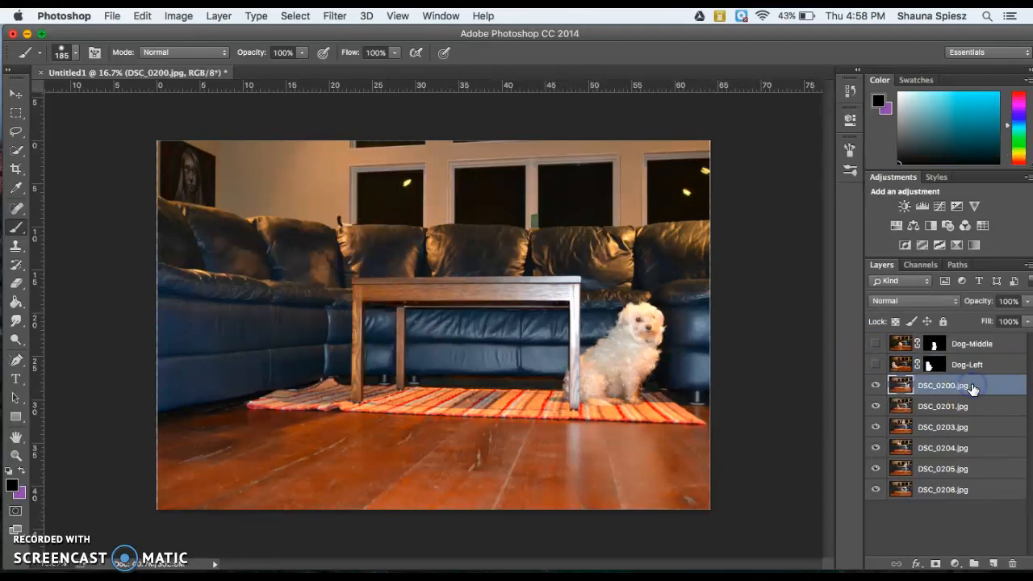
pyautogui.click(935, 563)
# - Paint black over the right dog and its floor reflection in the DSC_0200.jpg mask, and invert the mask
pyautogui.moveTo(638, 352)
pyautogui.mouseDown()
pyautogui.moveTo(658, 375)
pyautogui.moveTo(653, 304)
pyautogui.moveTo(650, 382)
pyautogui.moveTo(626, 320)
pyautogui.moveTo(616, 336)
pyautogui.moveTo(638, 426)
pyautogui.moveTo(597, 349)
pyautogui.moveTo(589, 396)
pyautogui.moveTo(571, 359)
pyautogui.moveTo(568, 385)
pyautogui.moveTo(587, 412)
pyautogui.moveTo(602, 334)
pyautogui.moveTo(638, 447)
pyautogui.moveTo(629, 420)
pyautogui.moveTo(628, 485)
pyautogui.moveTo(596, 438)
pyautogui.moveTo(596, 475)
pyautogui.moveTo(575, 415)
pyautogui.moveTo(577, 493)
pyautogui.moveTo(572, 457)
pyautogui.moveTo(590, 444)
pyautogui.moveTo(617, 495)
pyautogui.moveTo(619, 425)
pyautogui.moveTo(662, 427)
pyautogui.mouseUp()
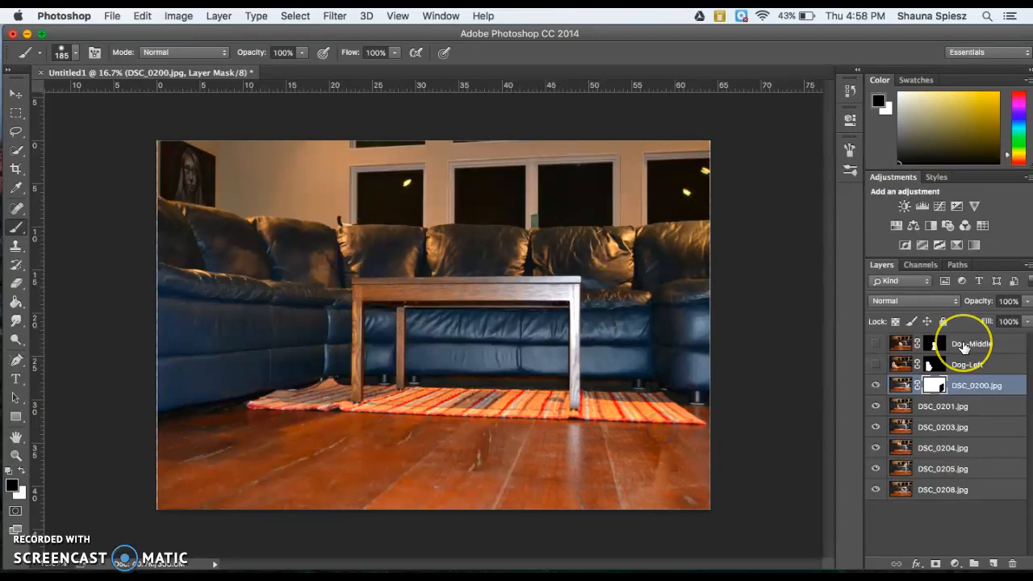
pyautogui.press('super+i')
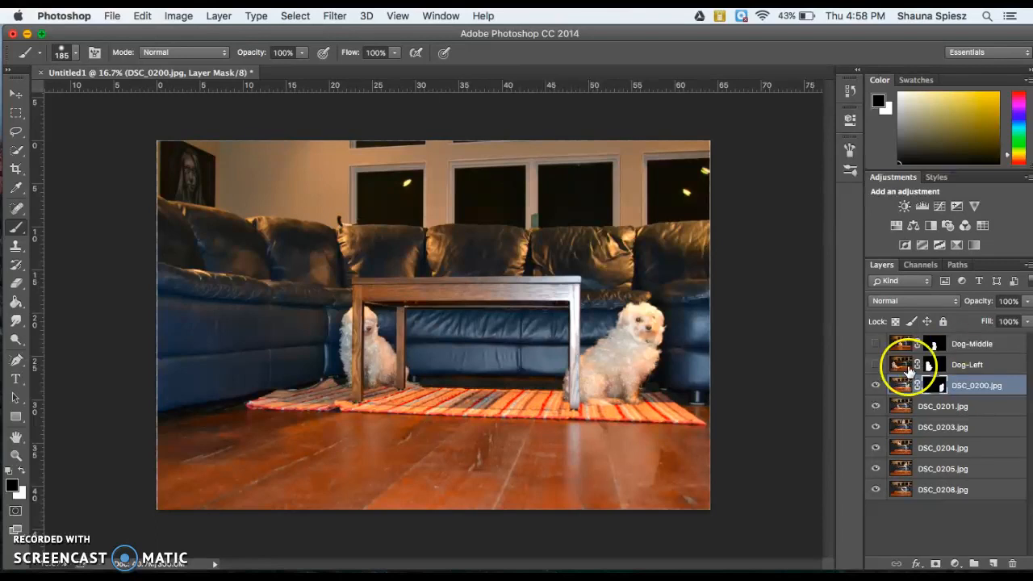
# - Make the Dog-Left and Dog-Middle layers visible again
pyautogui.click(875, 364)
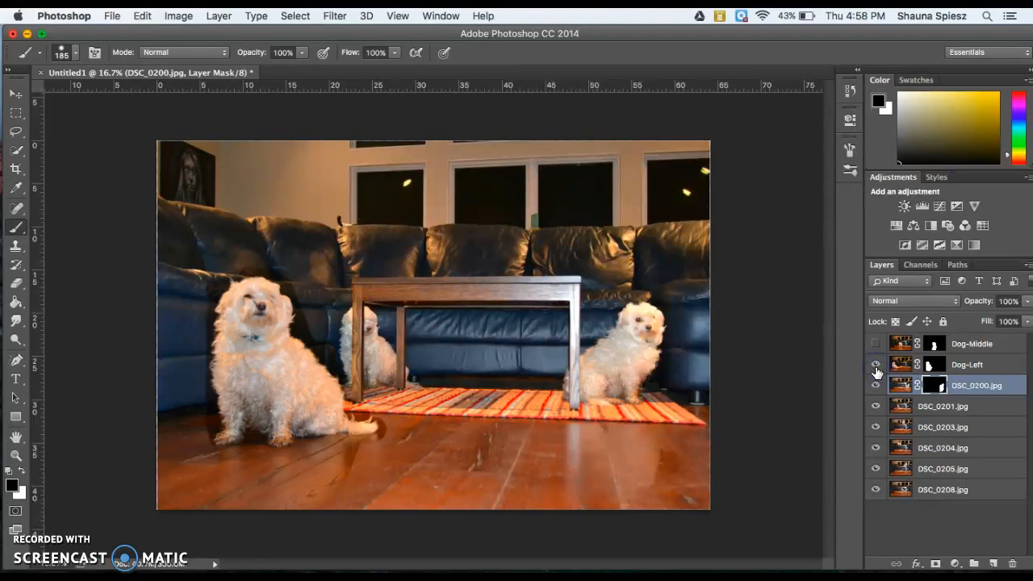
pyautogui.click(876, 344)
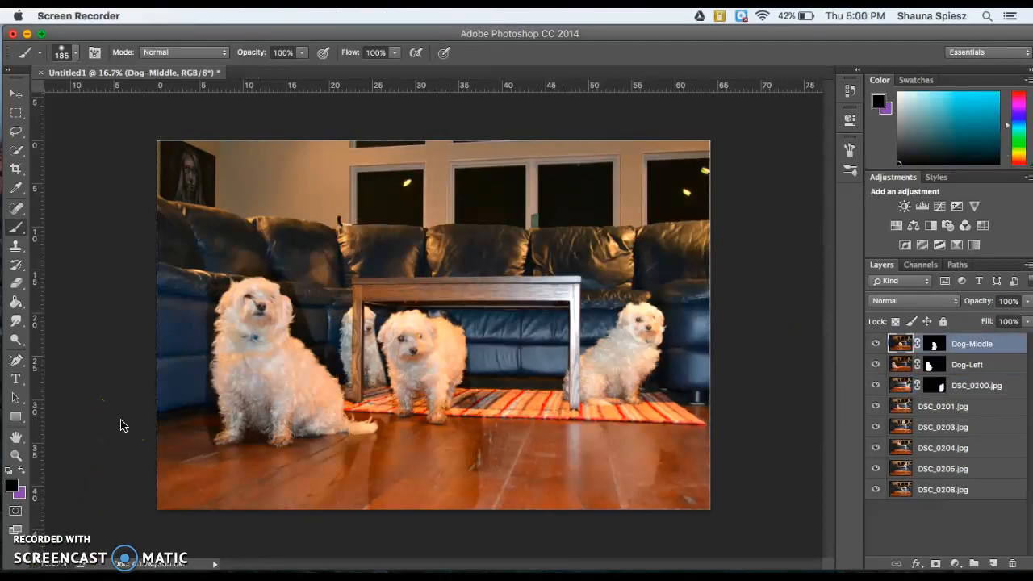
# - Examine up close the dog behind the table leg and the mask edges between it and the neighbouring dogs
pyautogui.click(136, 304)
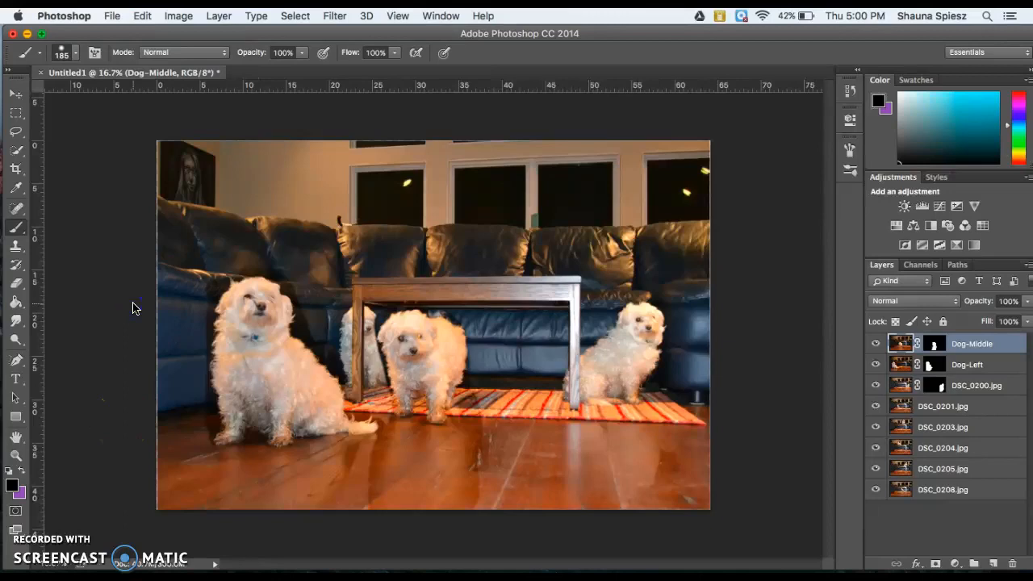
pyautogui.press('super+equal')
pyautogui.press('super+equal')
pyautogui.press('super+equal')
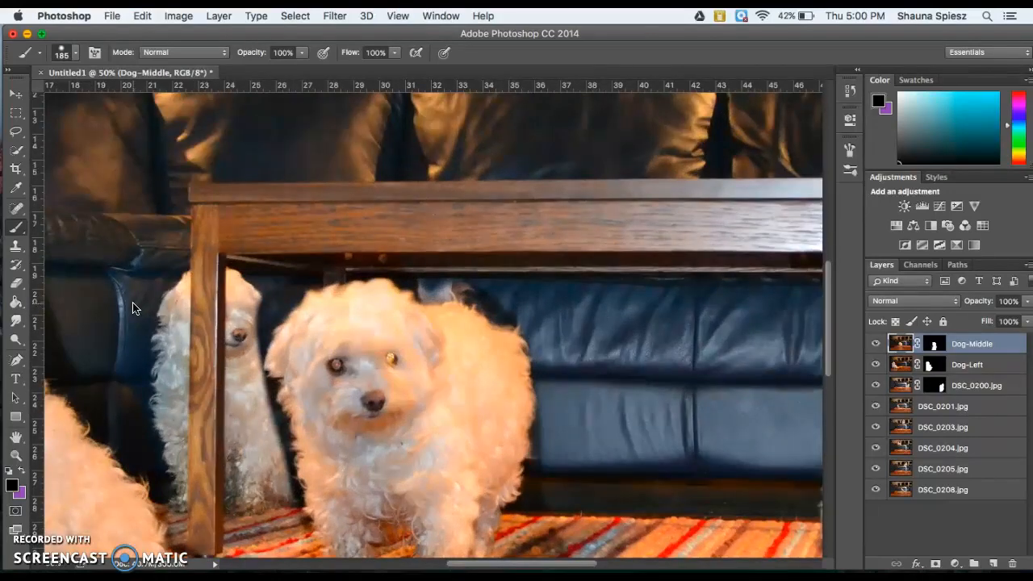
pyautogui.hscroll(-5, 134, 309)
pyautogui.scroll(-2, 134, 308)
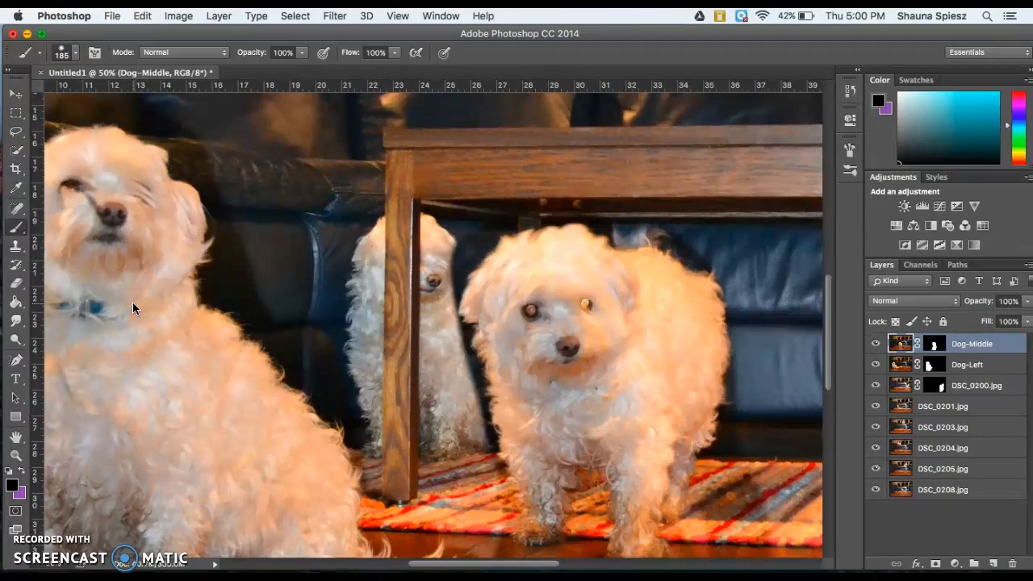
pyautogui.press('super+equal')
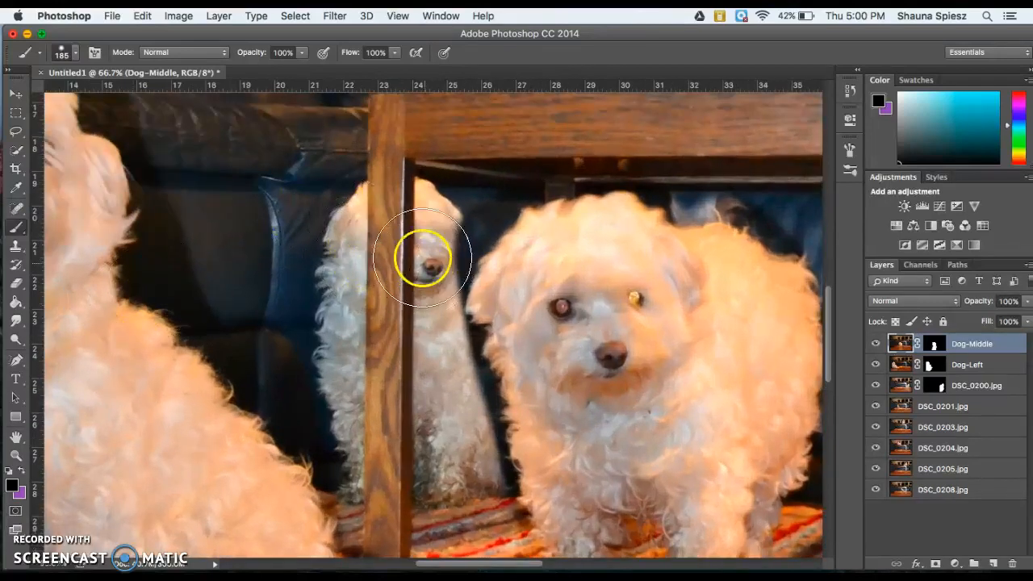